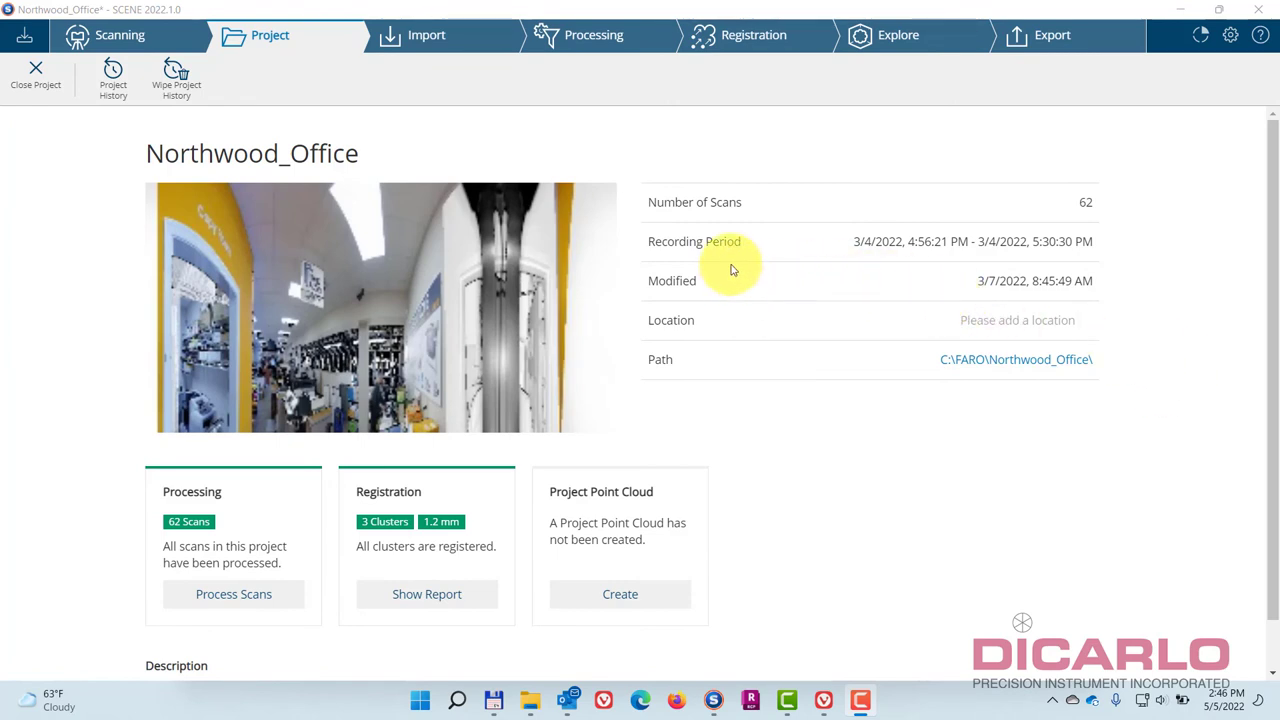
Switch the Northwood_Office project to its Explore stage
click(886, 39)
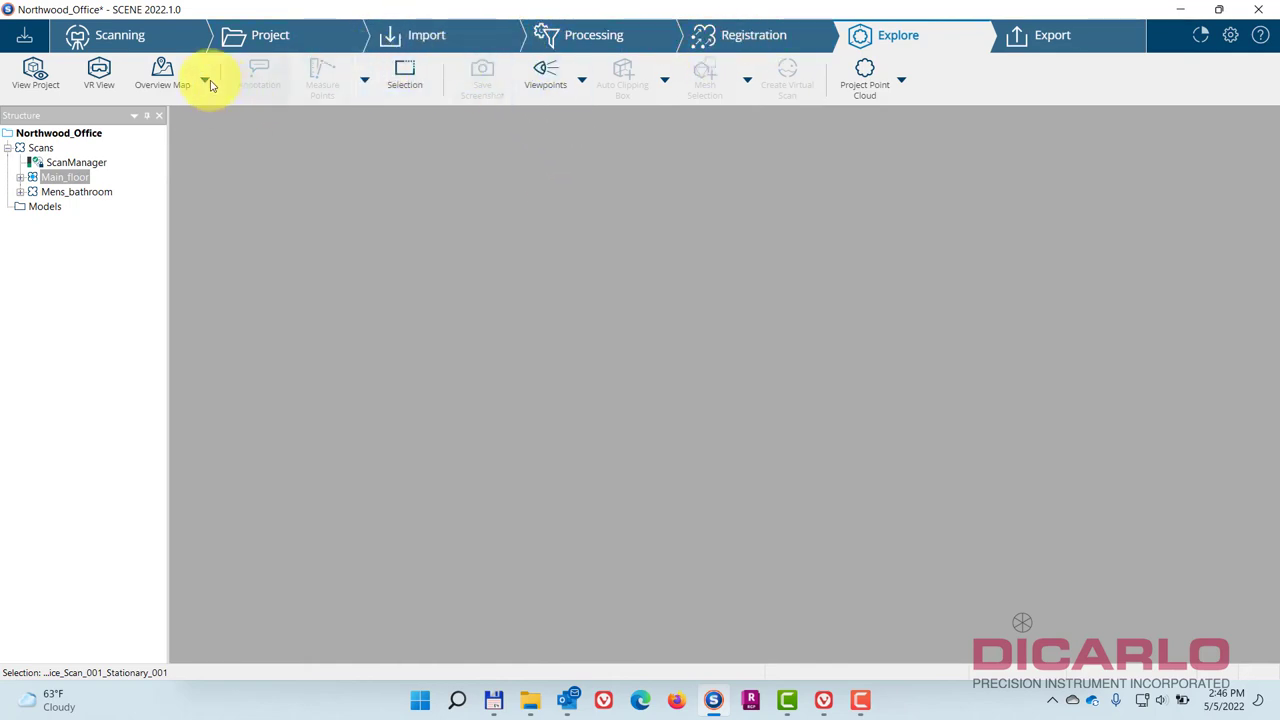
Open the whole project point cloud in 3D and set the Top view direction
click(36, 72)
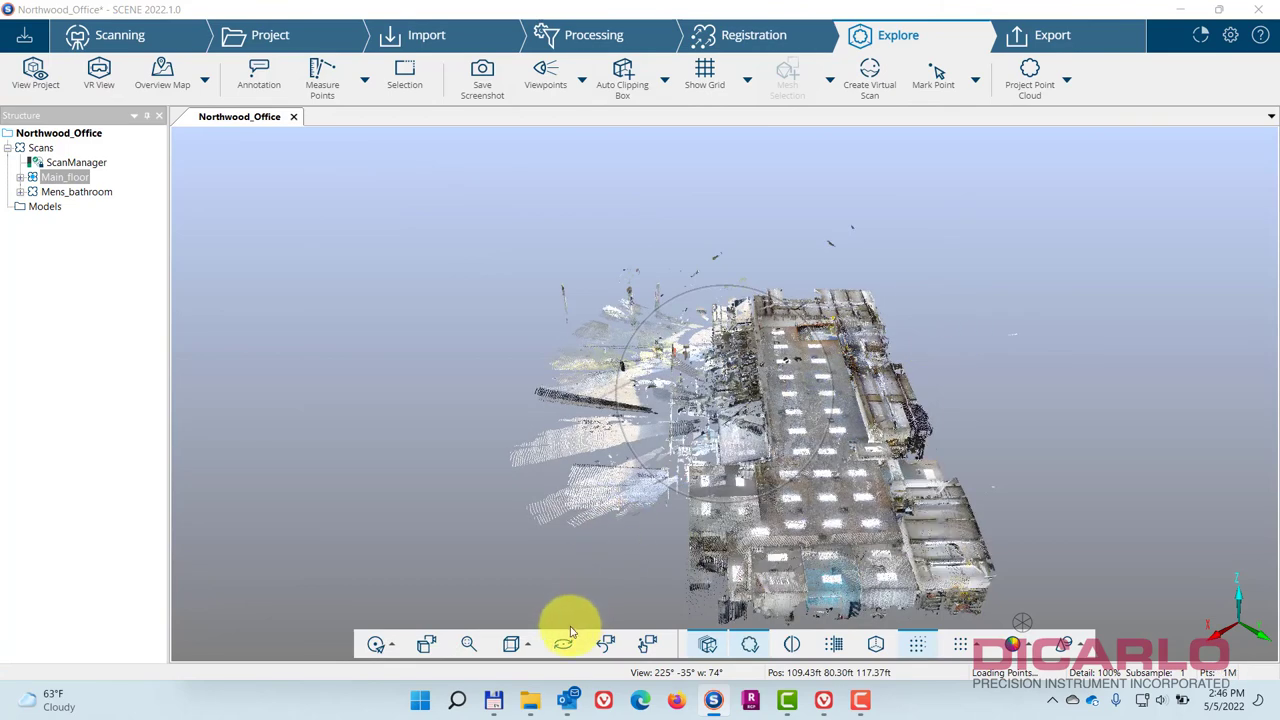
click(520, 644)
click(540, 419)
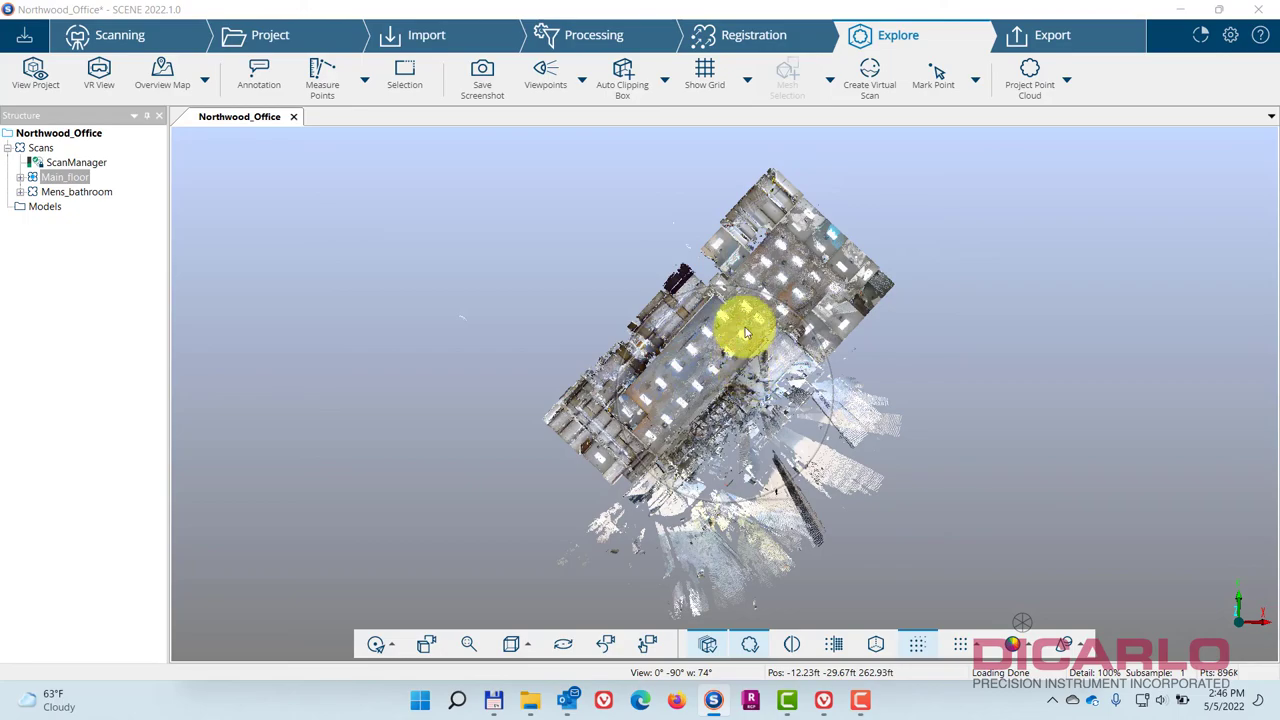
Zoom in and orbit the cloud to a close oblique view of the office interior
scroll(728, 355, up, 10)
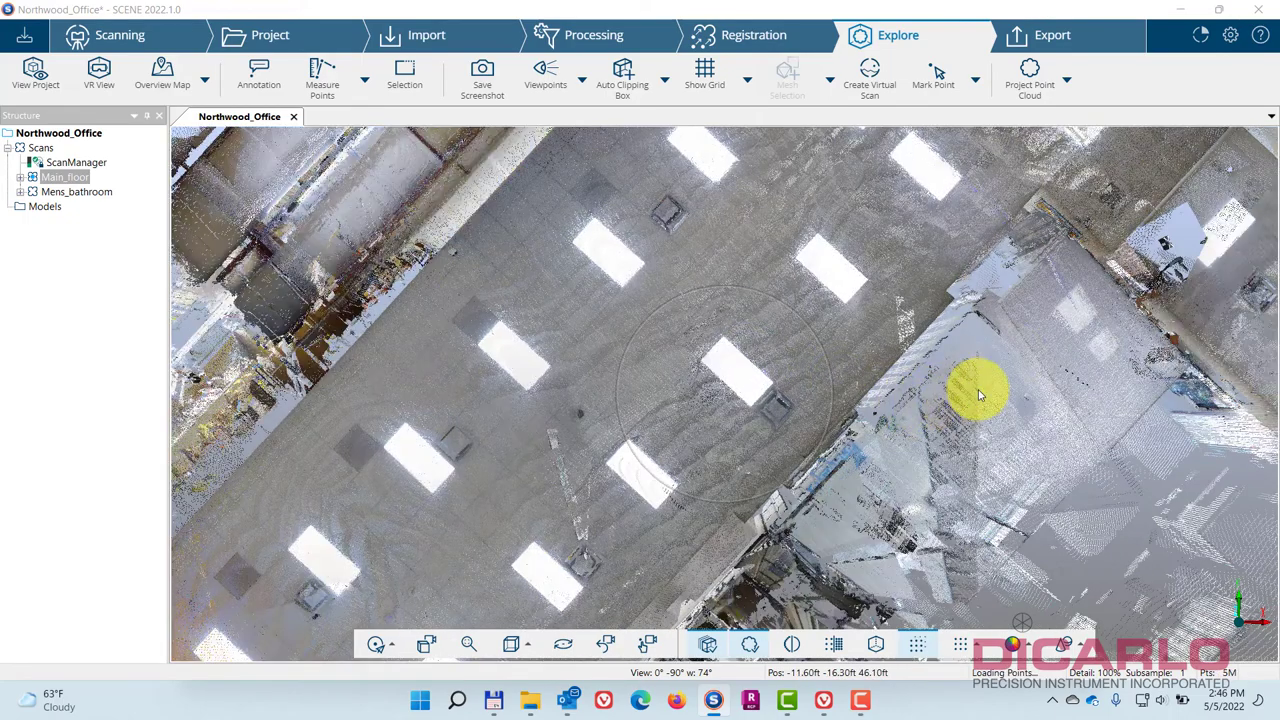
drag(978, 389, 790, 358)
scroll(735, 358, up, 10)
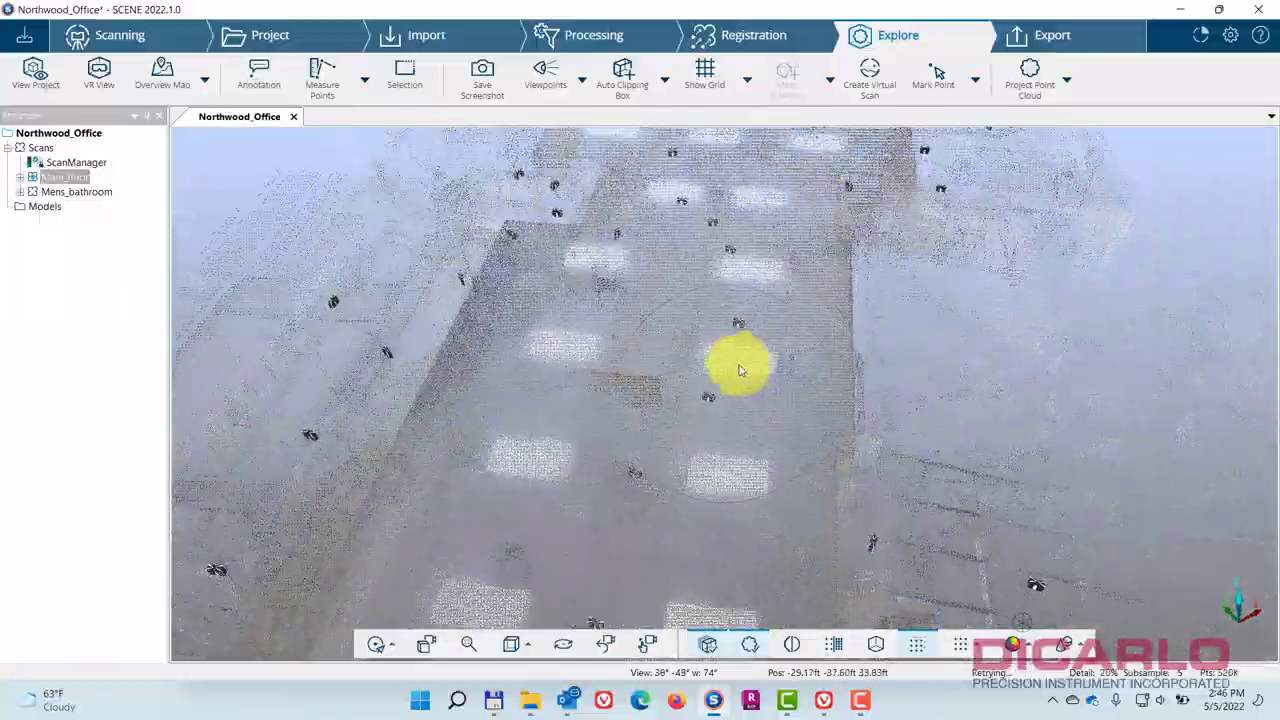
scroll(732, 352, up, 6)
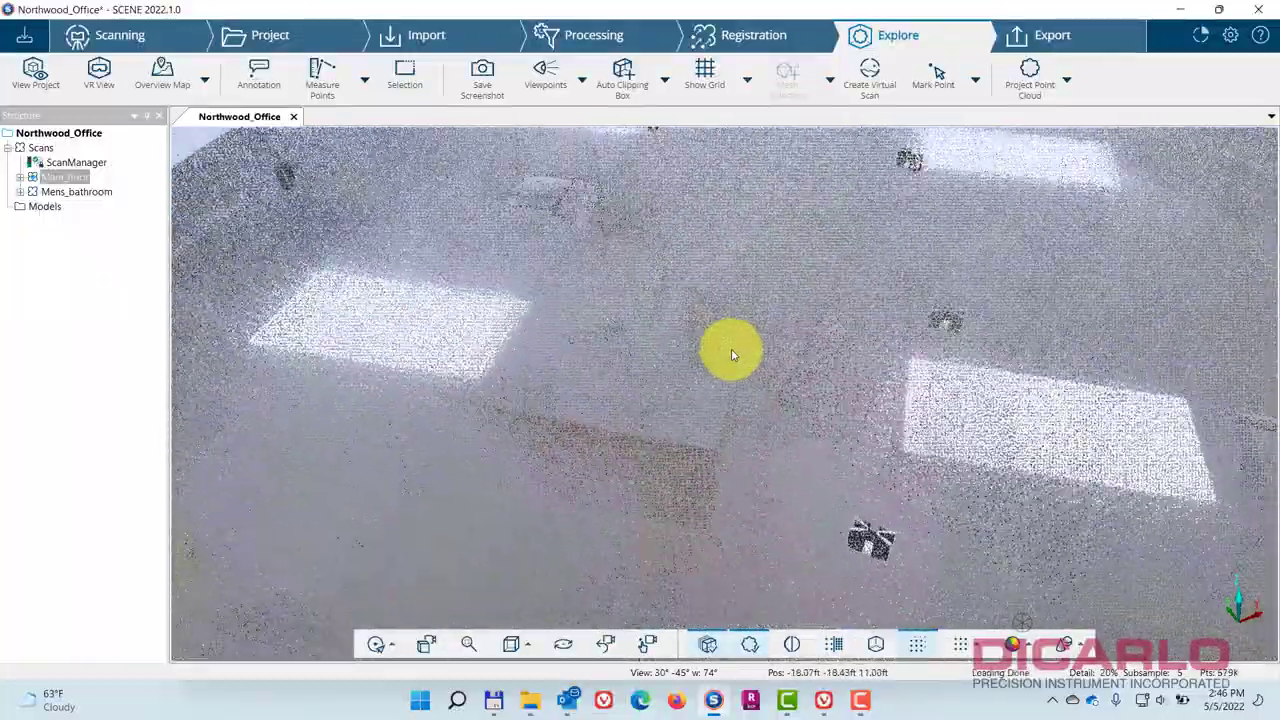
drag(737, 349, 980, 394)
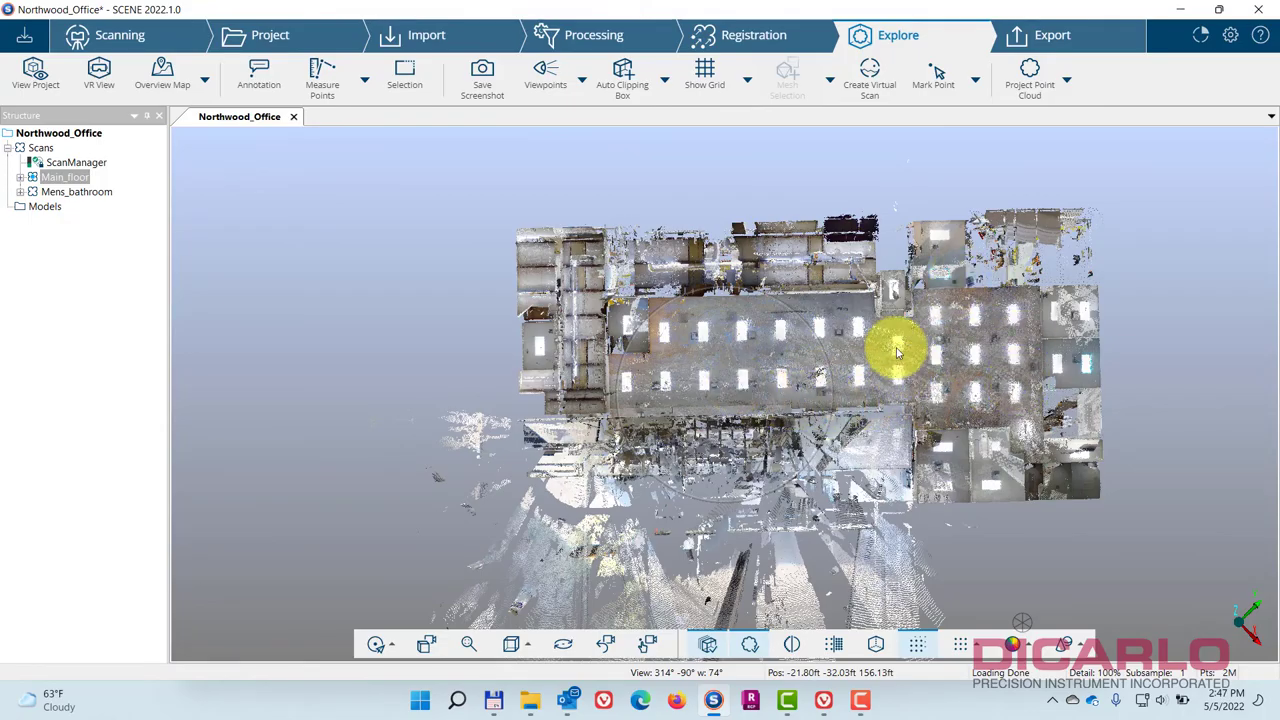
scroll(879, 414, up, 5)
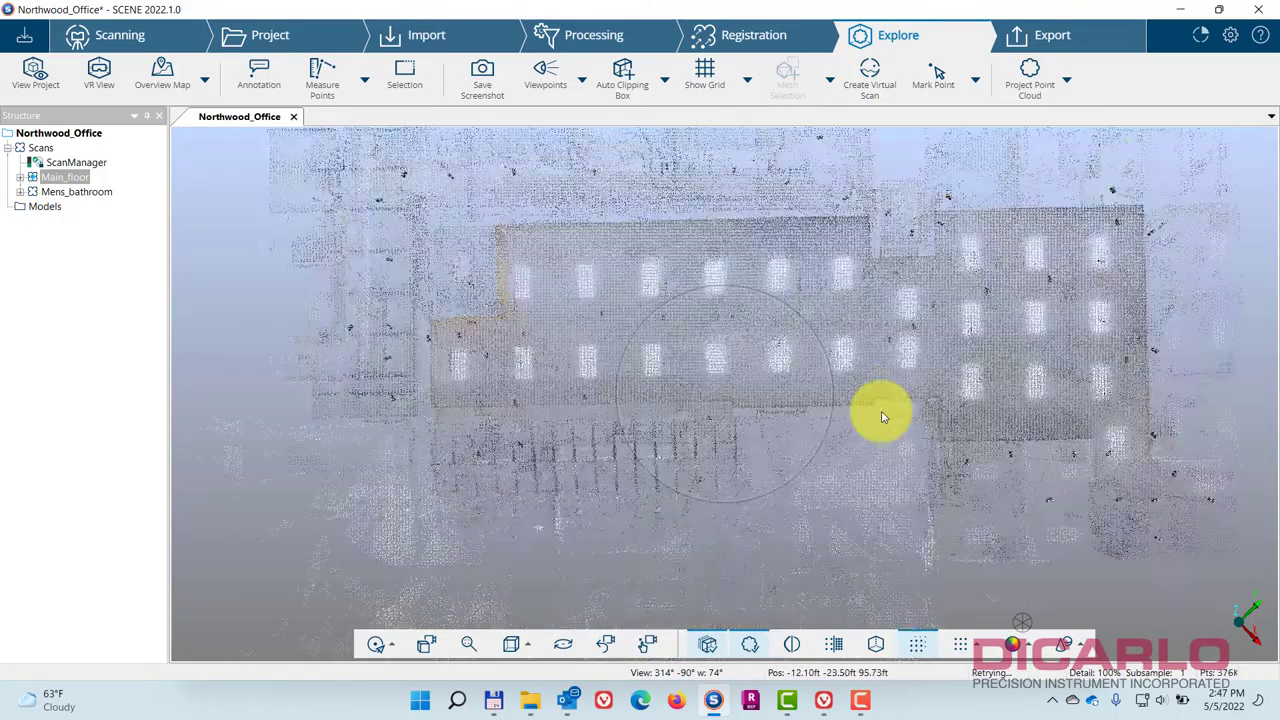
scroll(820, 340, up, 1)
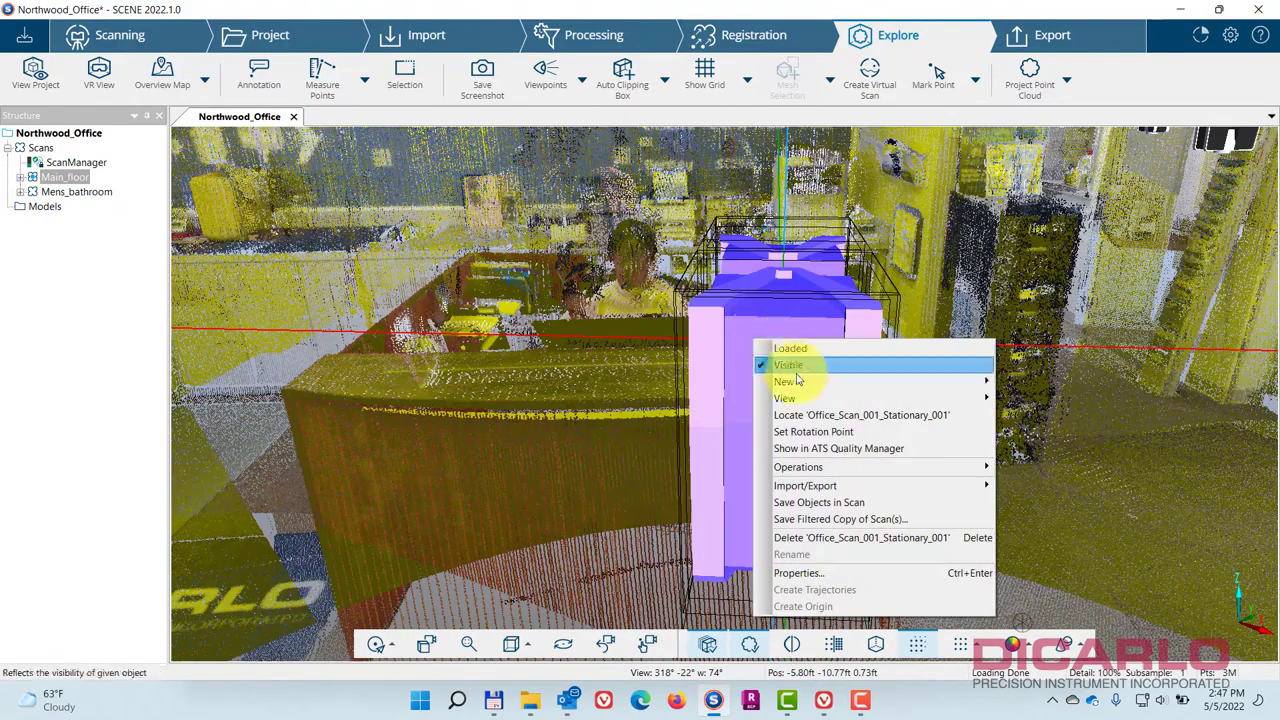
Open scan Office_Scan_001_Stationary_001 in its own view tab
mouse_move(790, 398)
click(1030, 398)
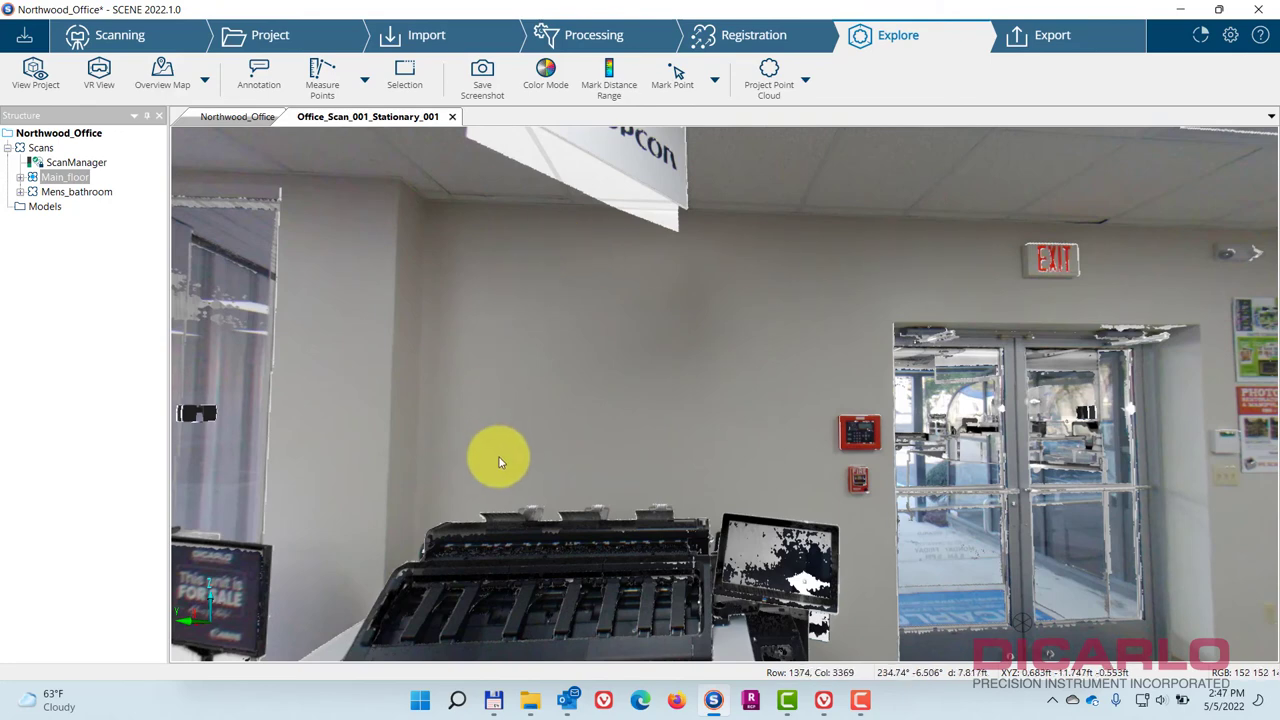
Draw a polygon selection around the wall area left of the exit doors
click(412, 78)
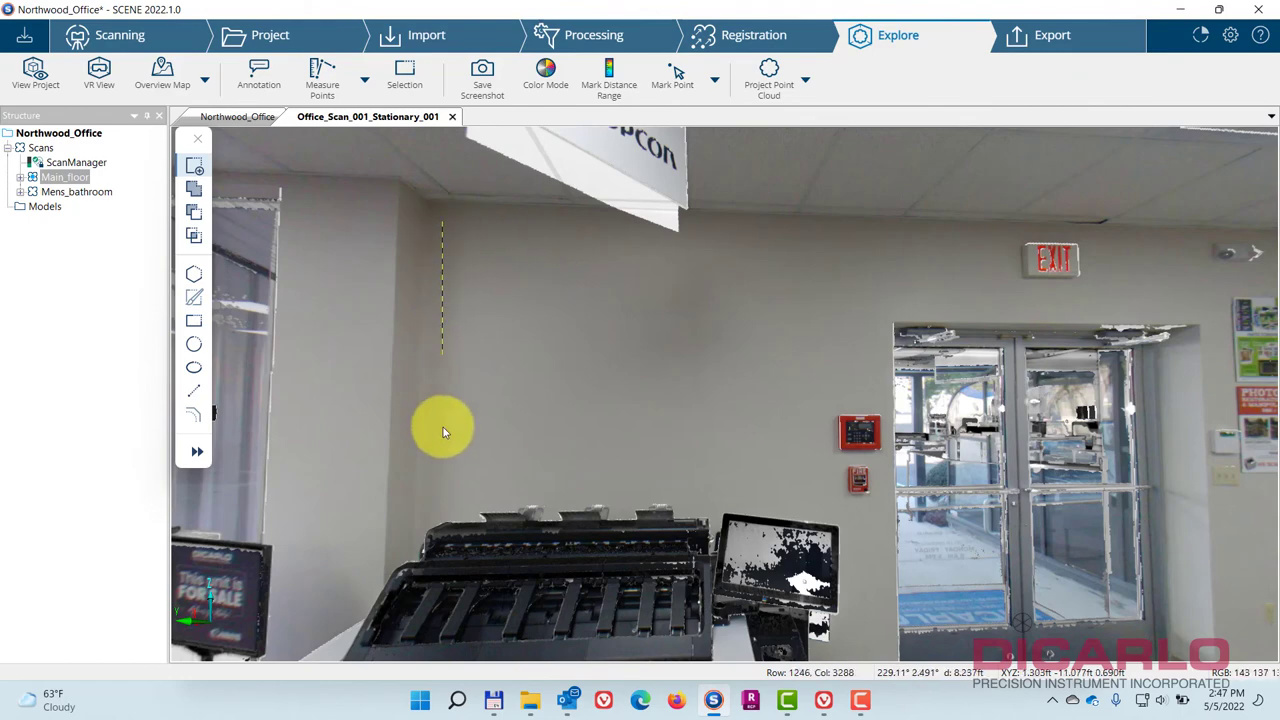
click(817, 479)
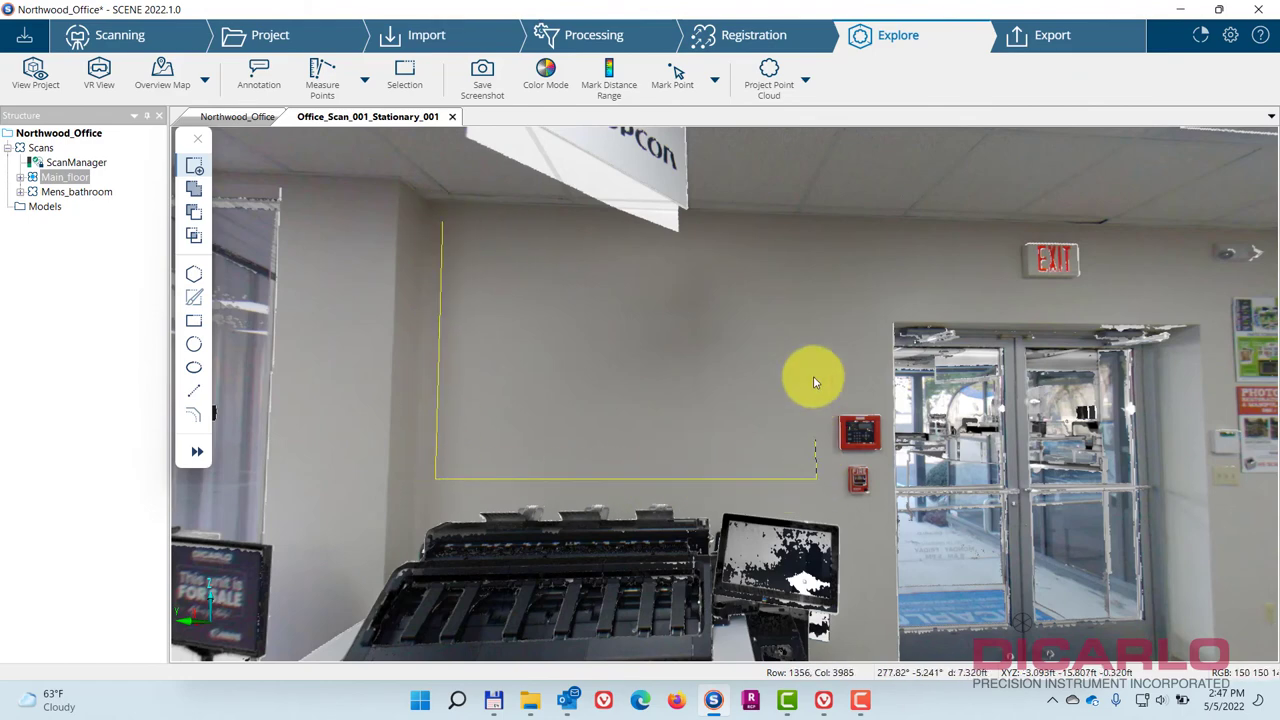
click(815, 374)
click(867, 350)
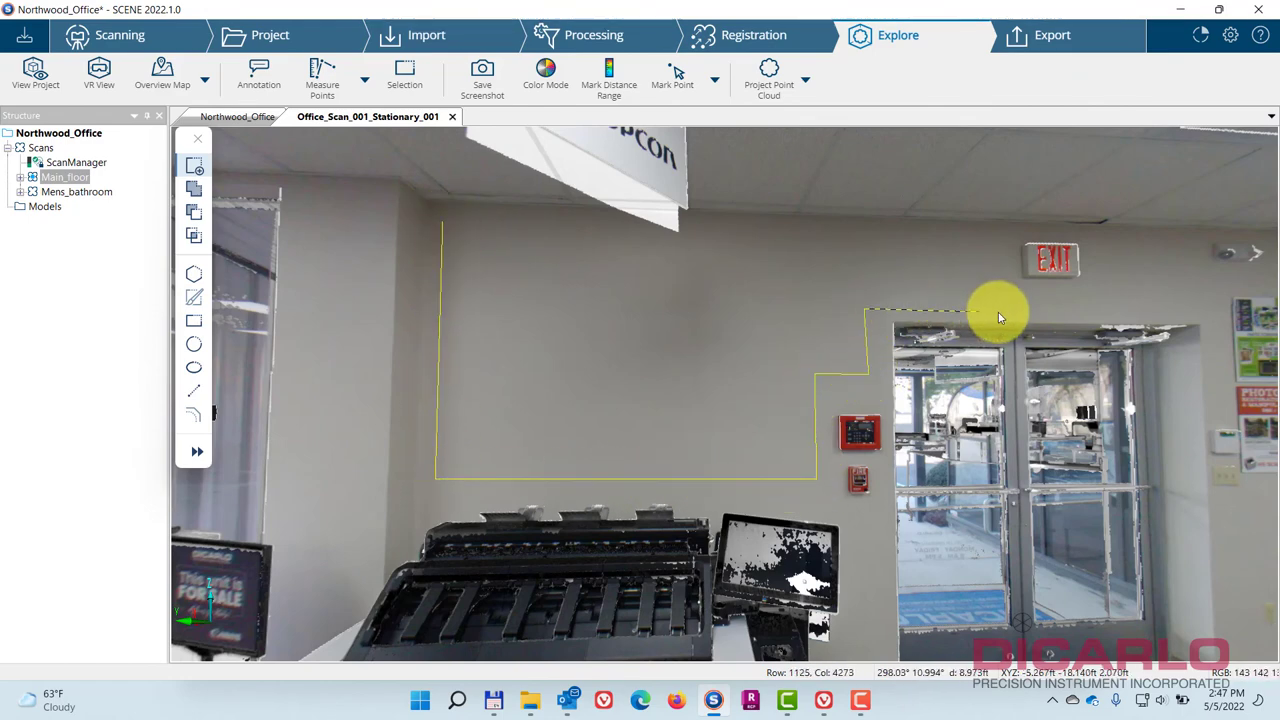
click(1008, 237)
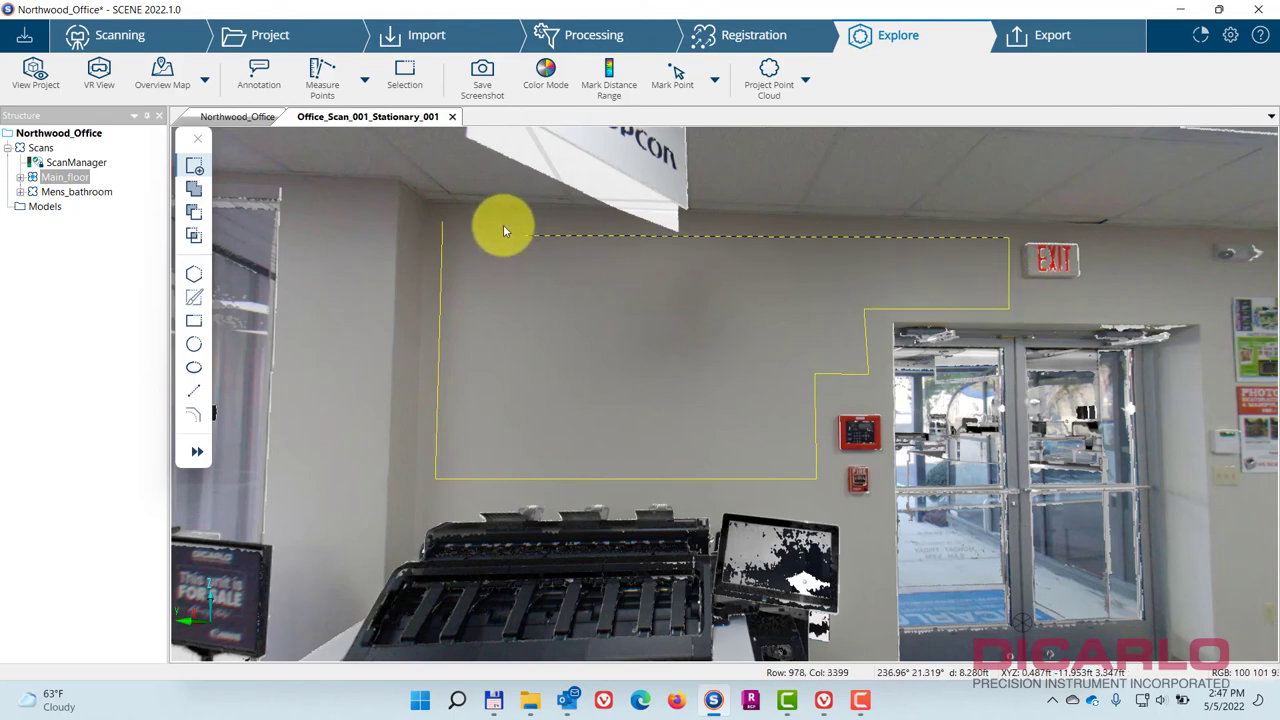
double_click(461, 218)
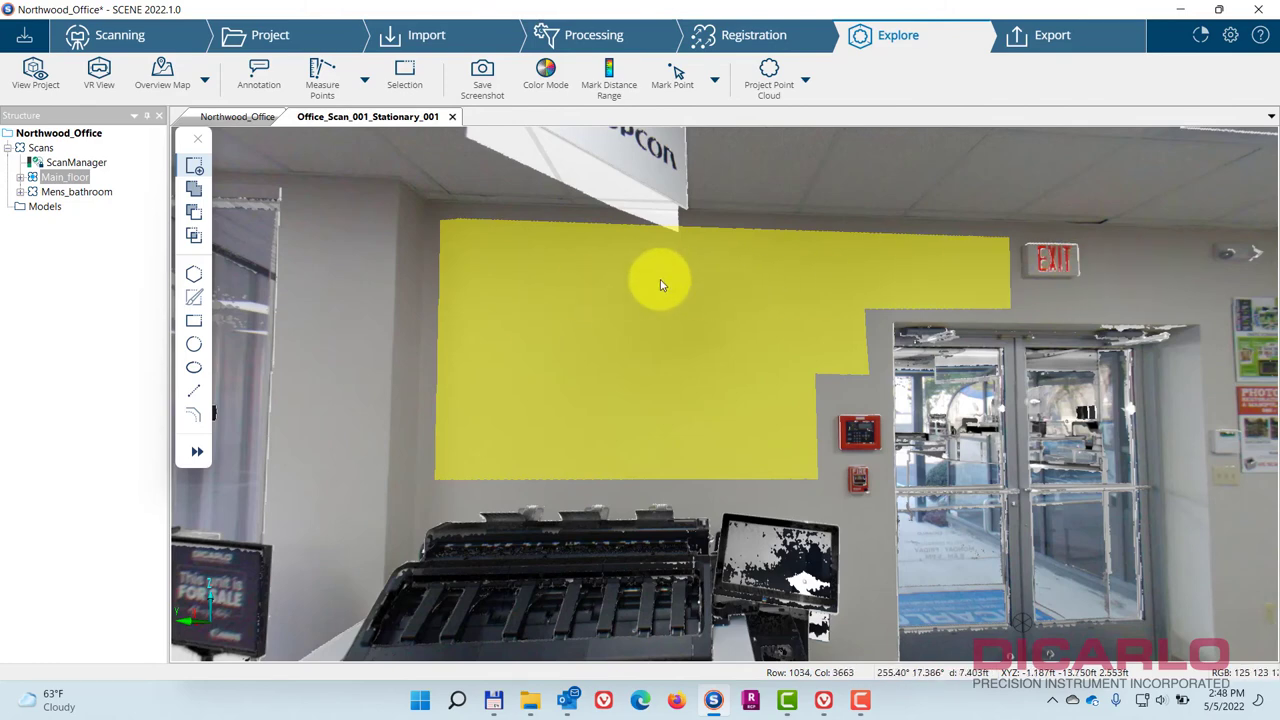
Fit a plane to the selected wall points with Create Objects > Plane
right_click(590, 288)
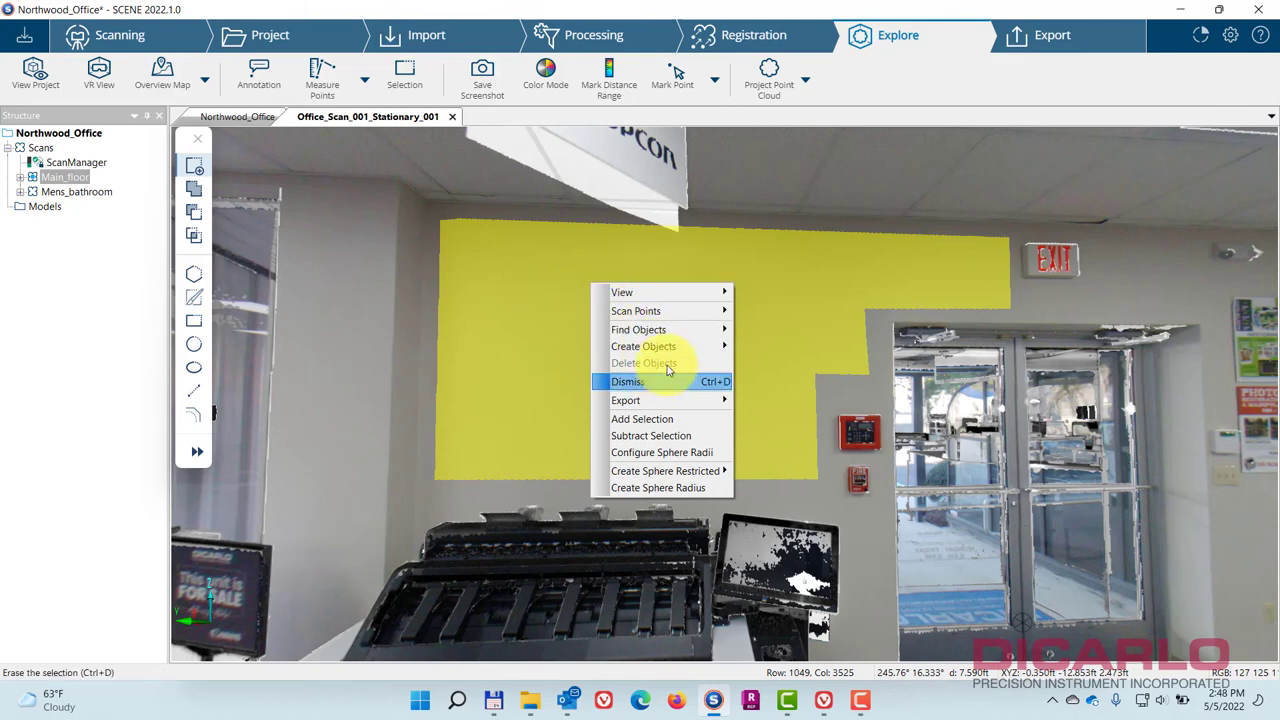
mouse_move(660, 348)
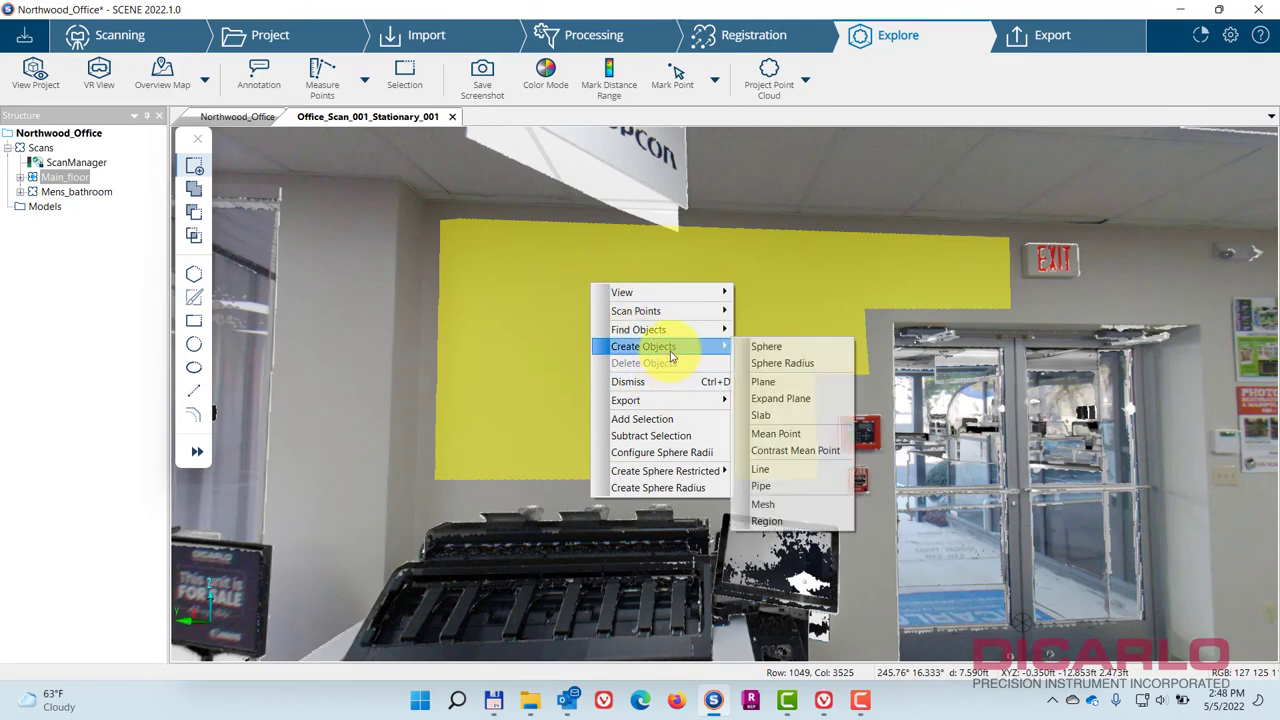
click(785, 385)
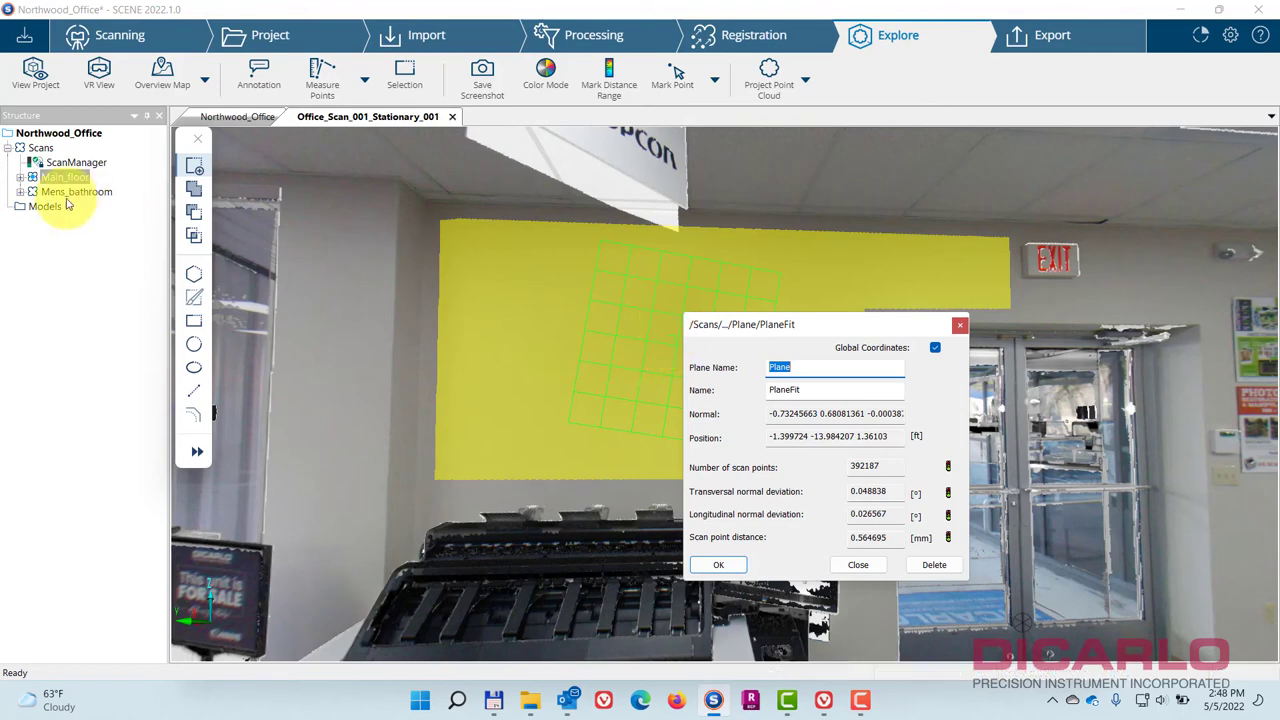
Locate and select the new Plane under the stationary scan in the Structure tree
click(21, 178)
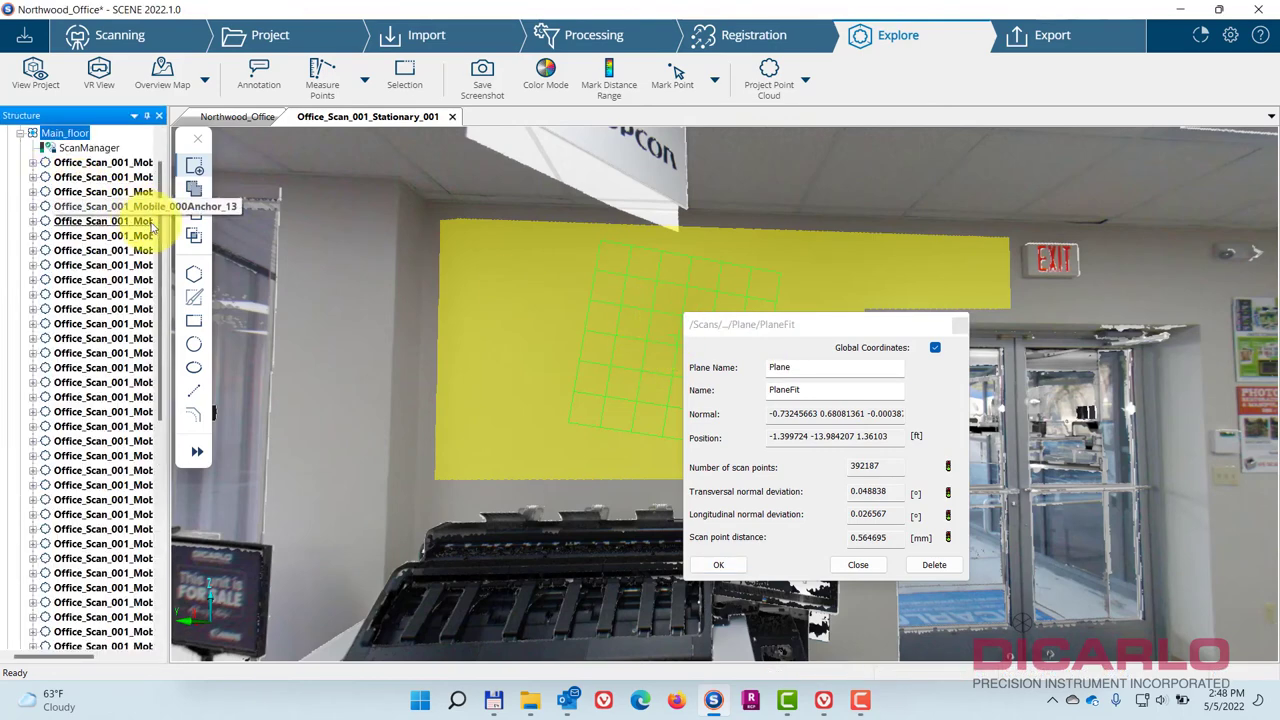
drag(161, 235, 158, 485)
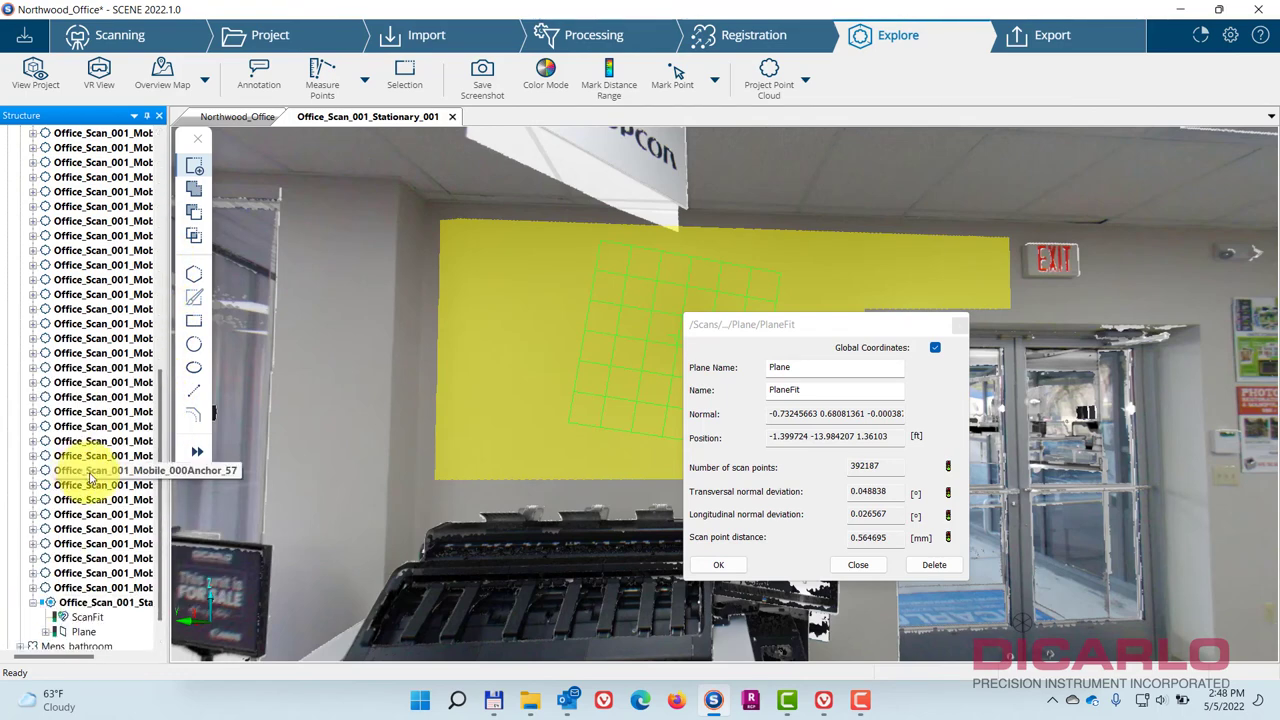
click(33, 573)
click(83, 602)
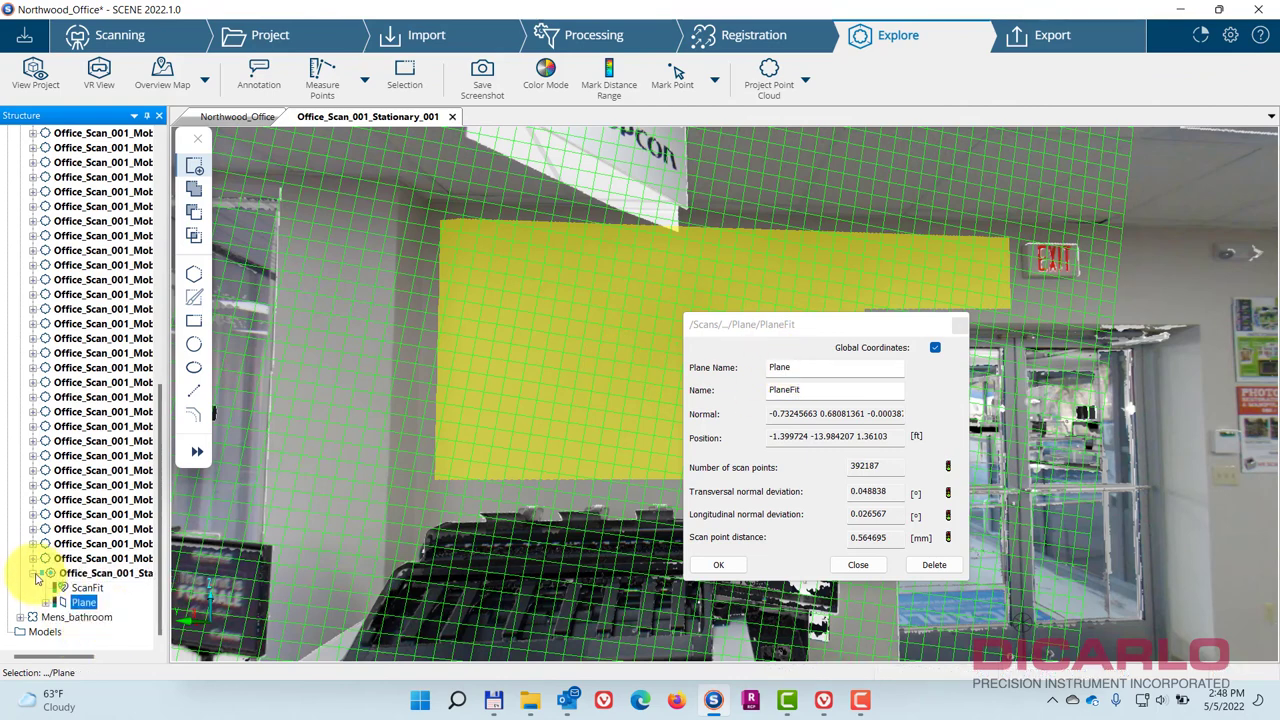
scroll(50, 450, up, 10)
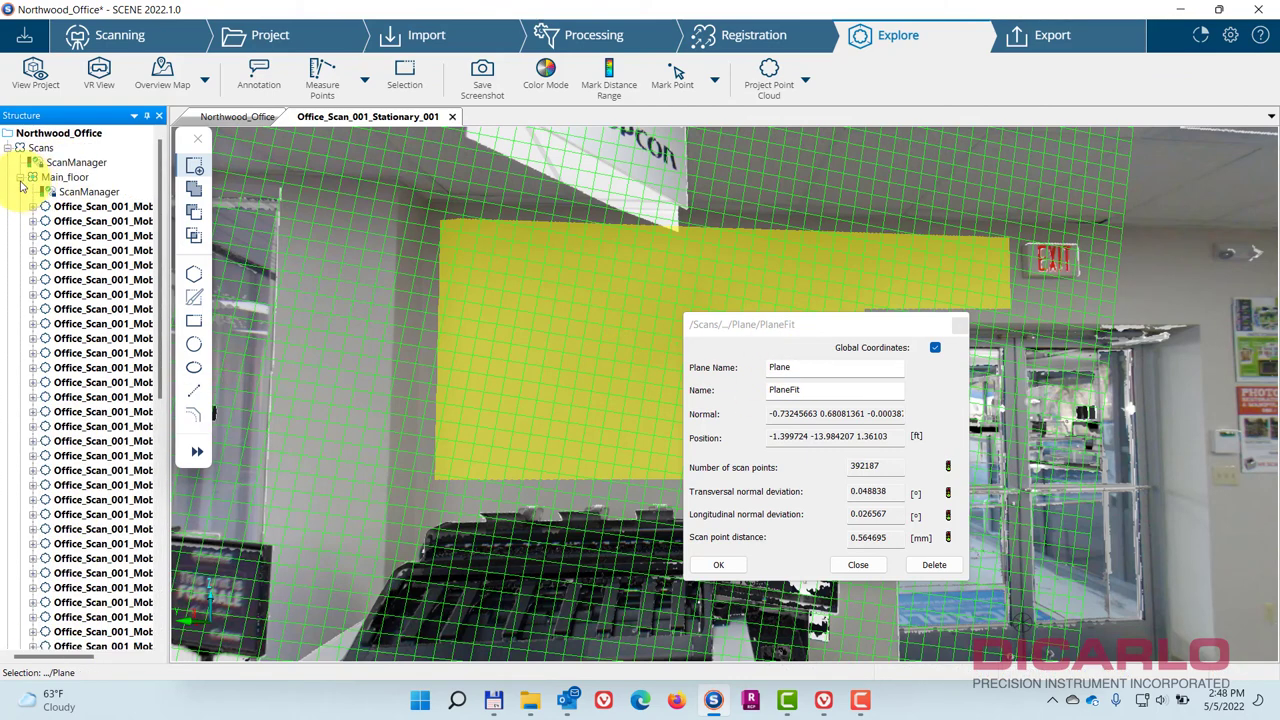
click(21, 180)
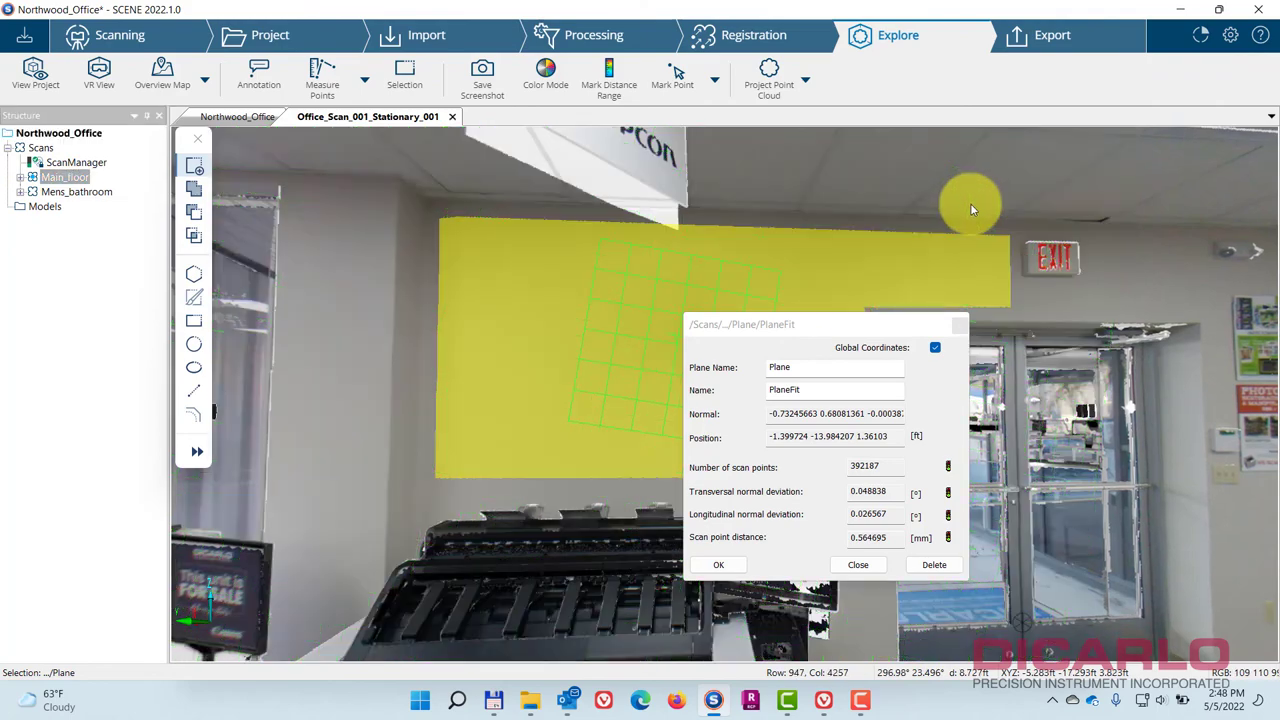
Close the plane fit results and set the wall plane's alignment to South
click(720, 566)
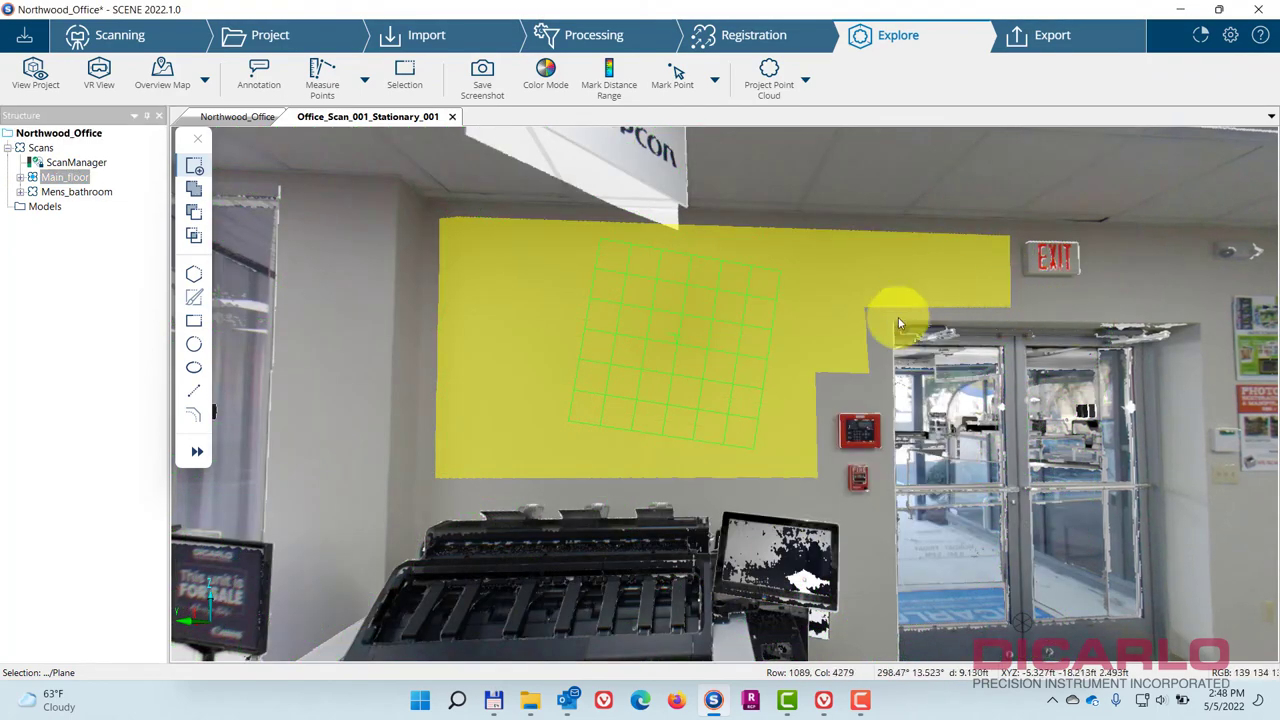
drag(704, 329, 571, 271)
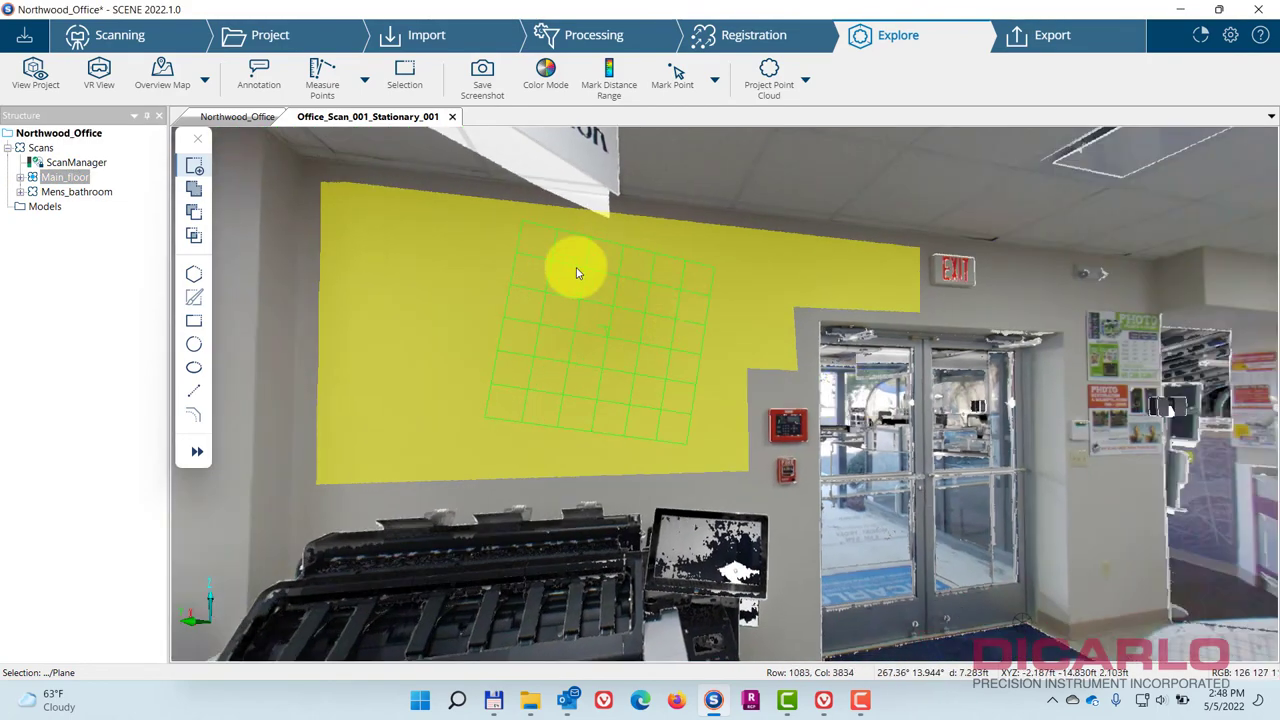
click(607, 316)
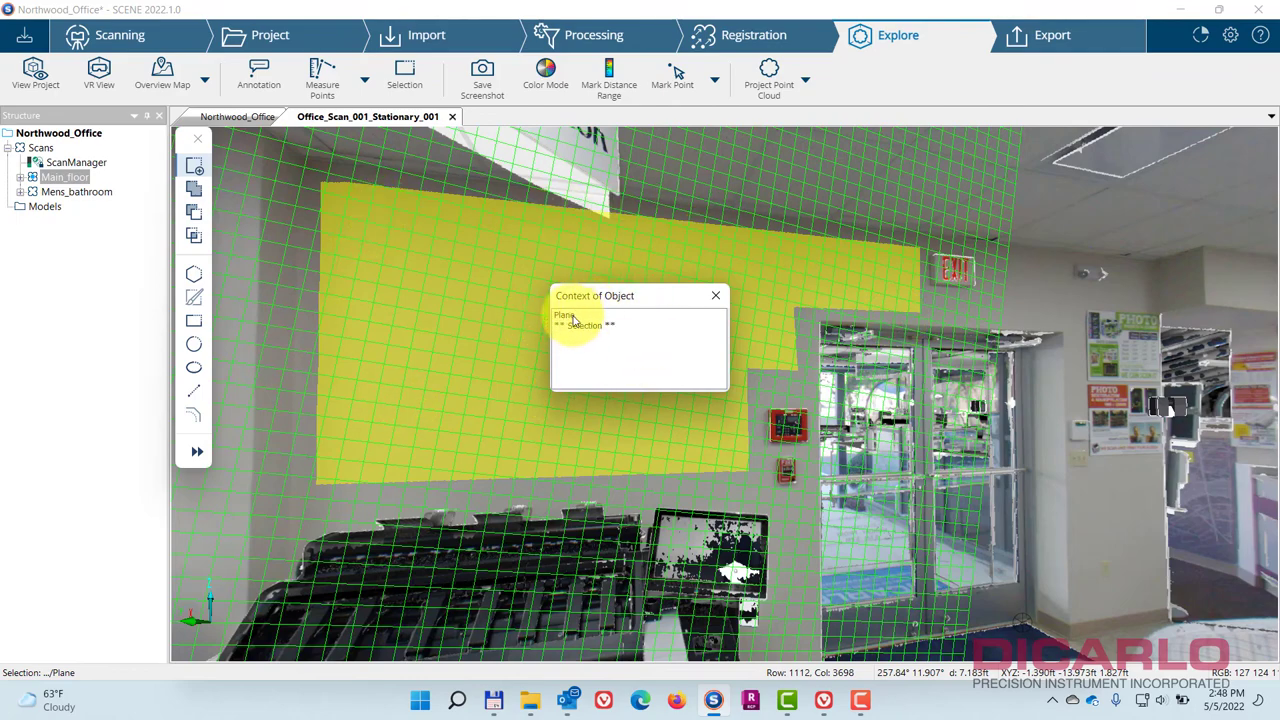
click(573, 320)
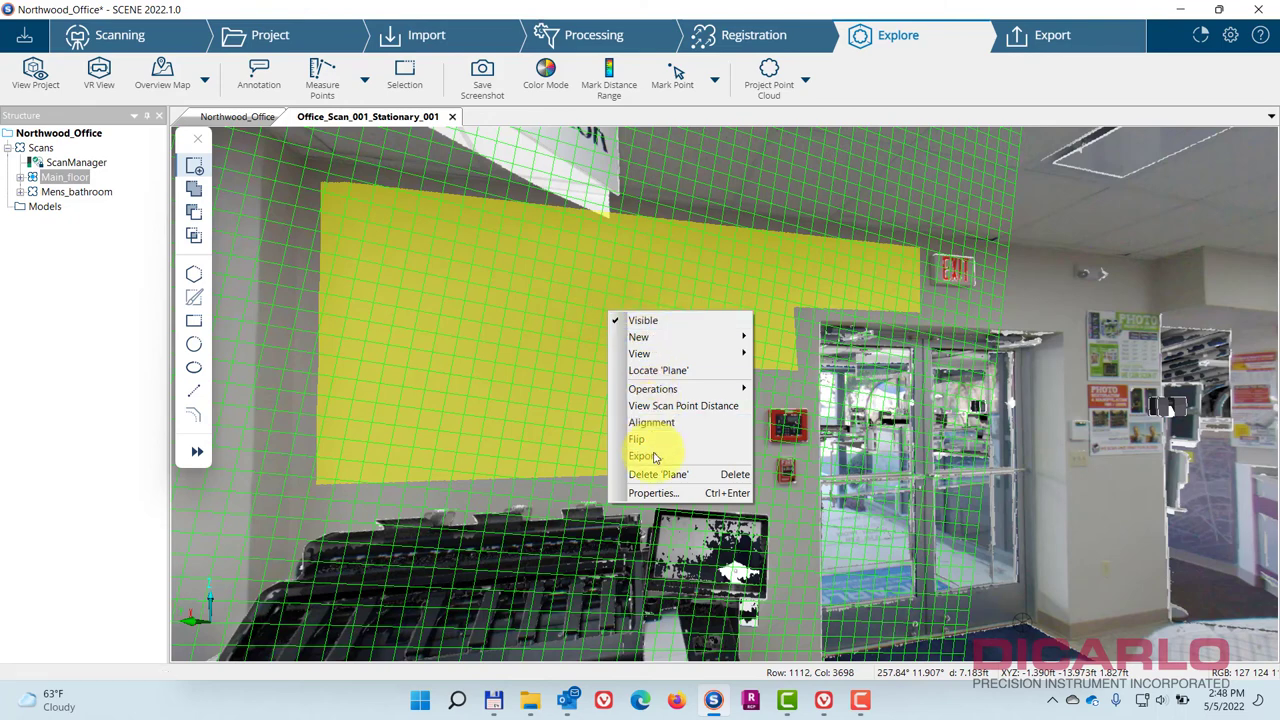
mouse_move(689, 429)
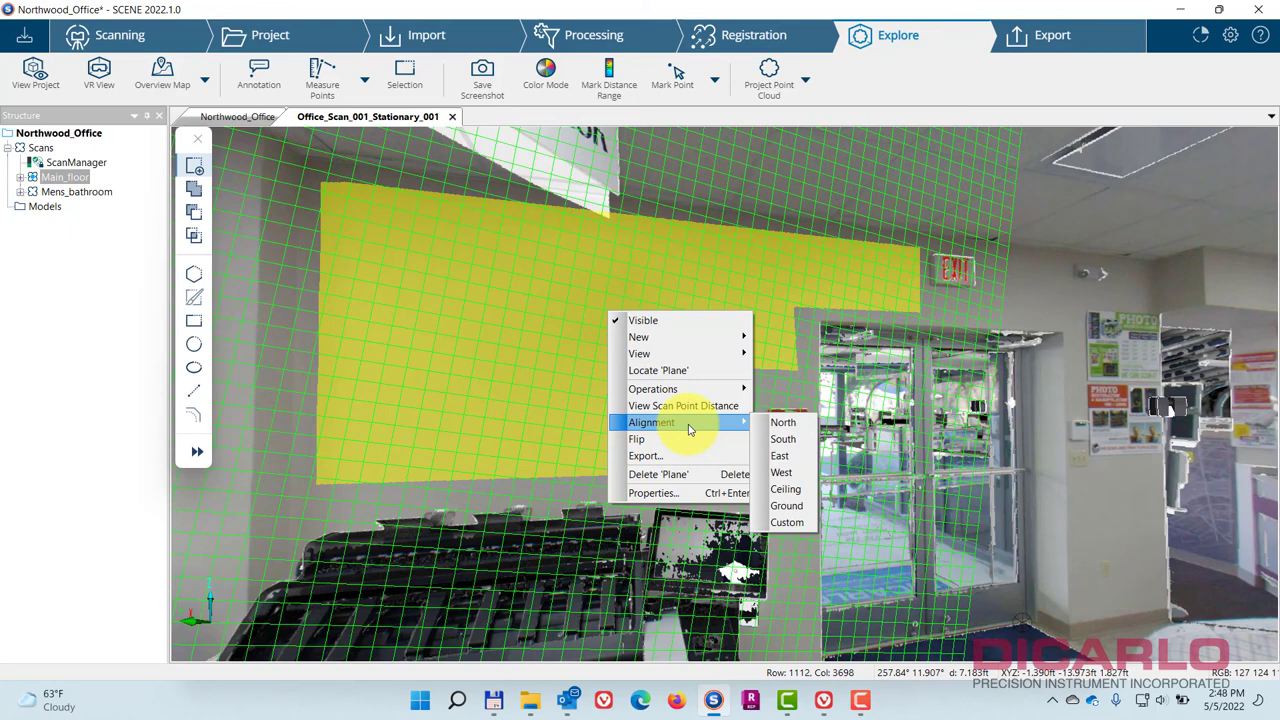
click(778, 441)
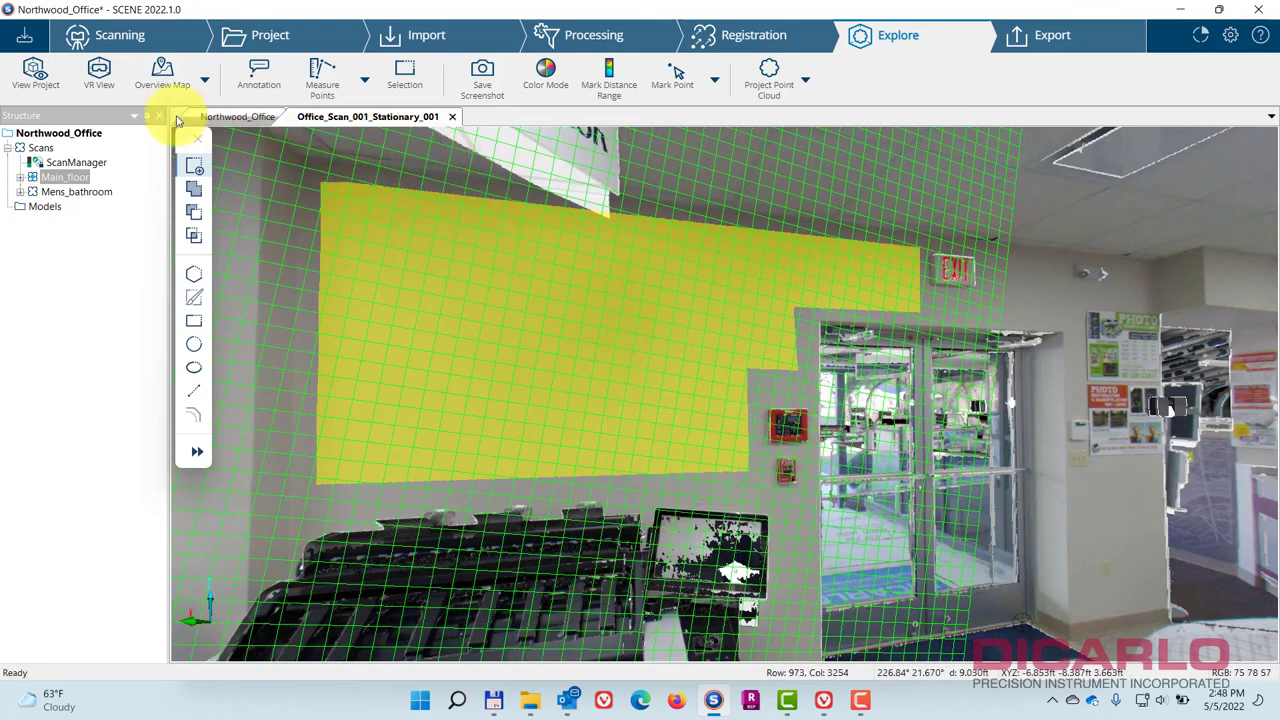
Return to the Northwood_Office point cloud in top view, then pan, orbit and zoom toward the floor
click(232, 118)
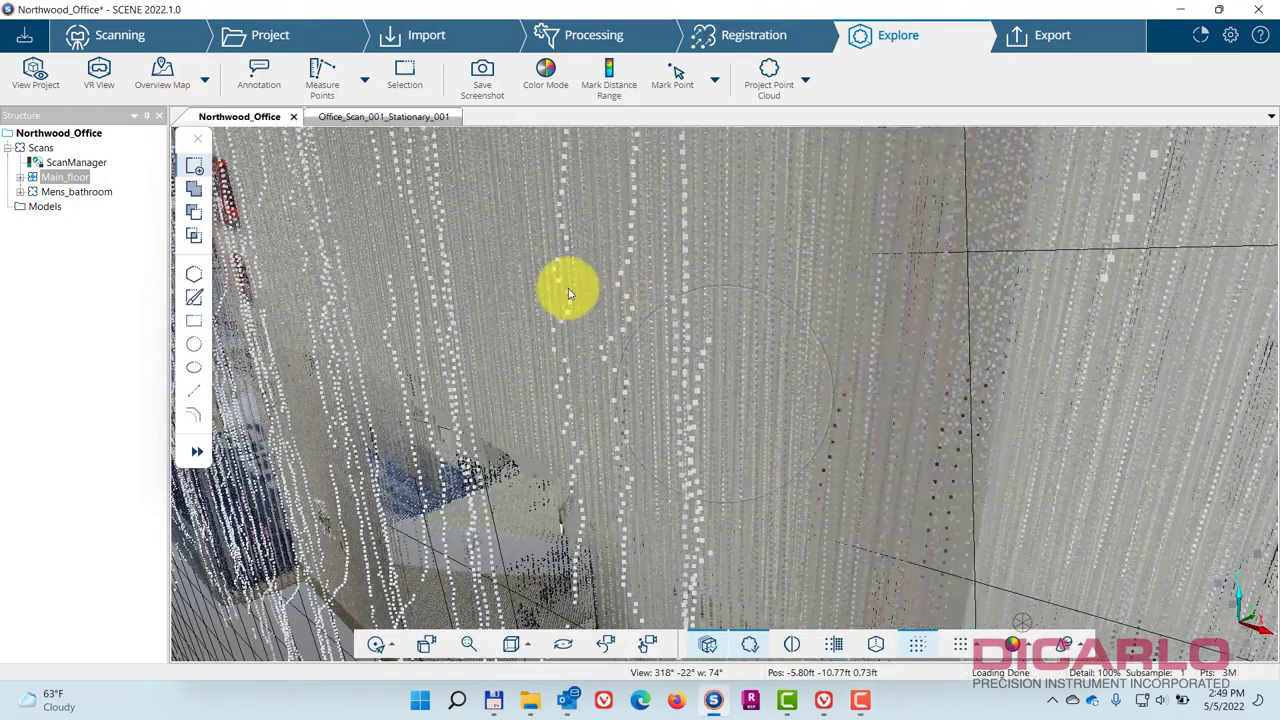
click(510, 643)
click(531, 360)
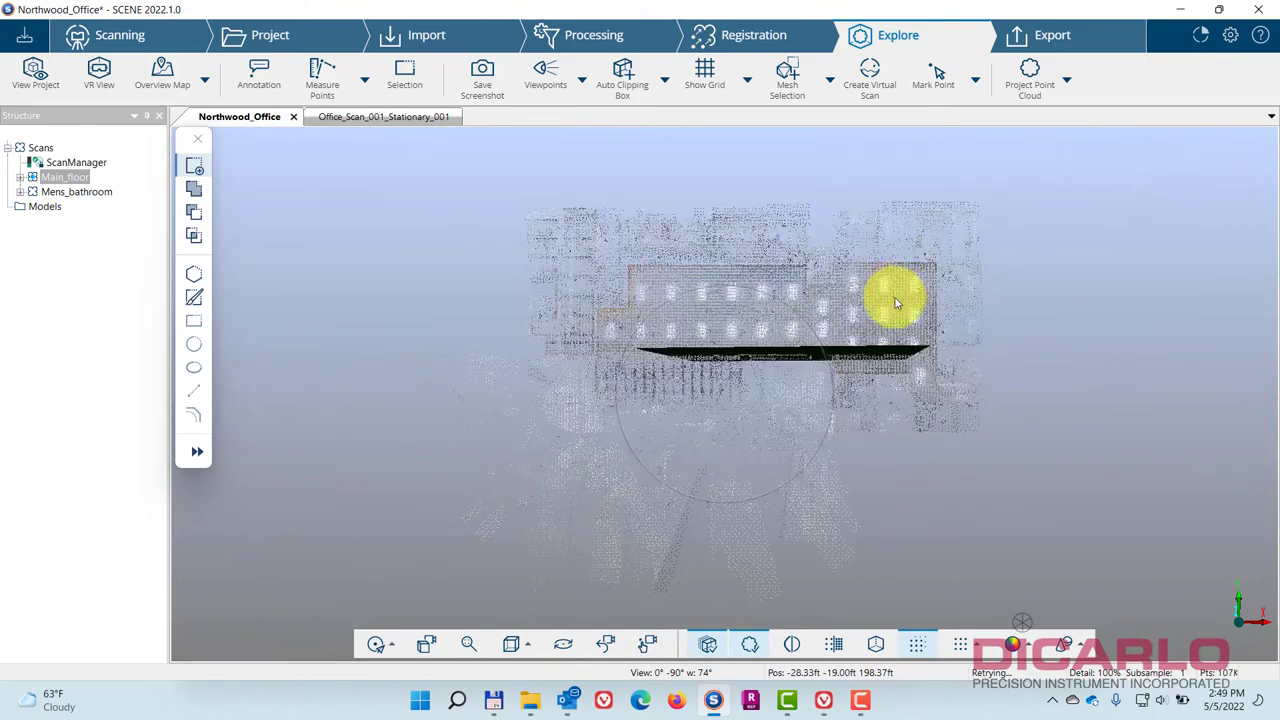
right_drag(803, 363, 760, 380)
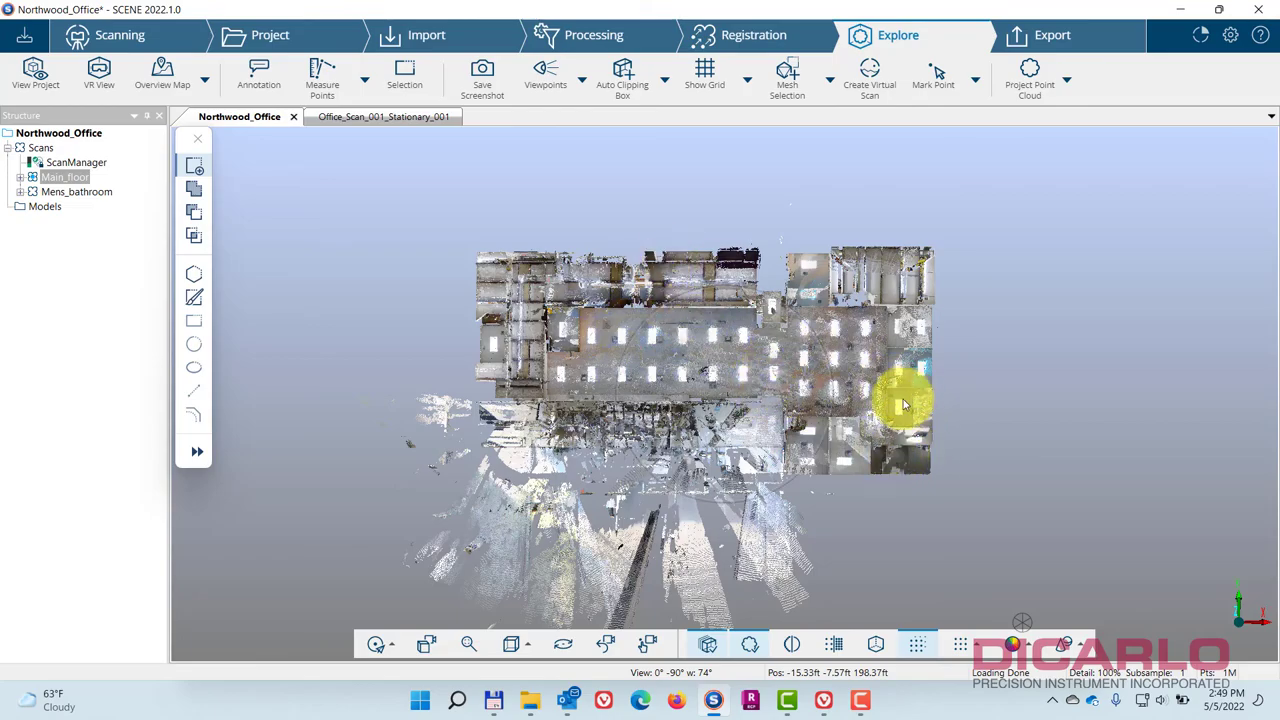
scroll(714, 374, up, 5)
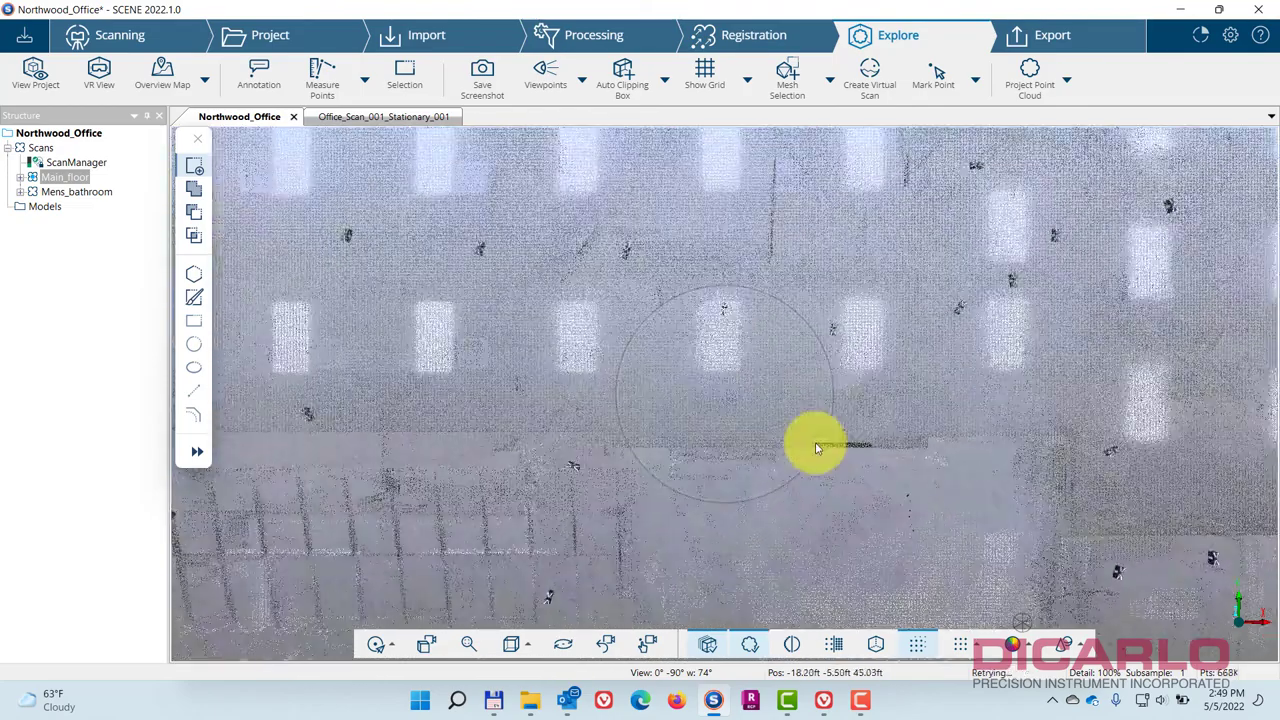
drag(867, 463, 912, 242)
scroll(720, 428, up, 8)
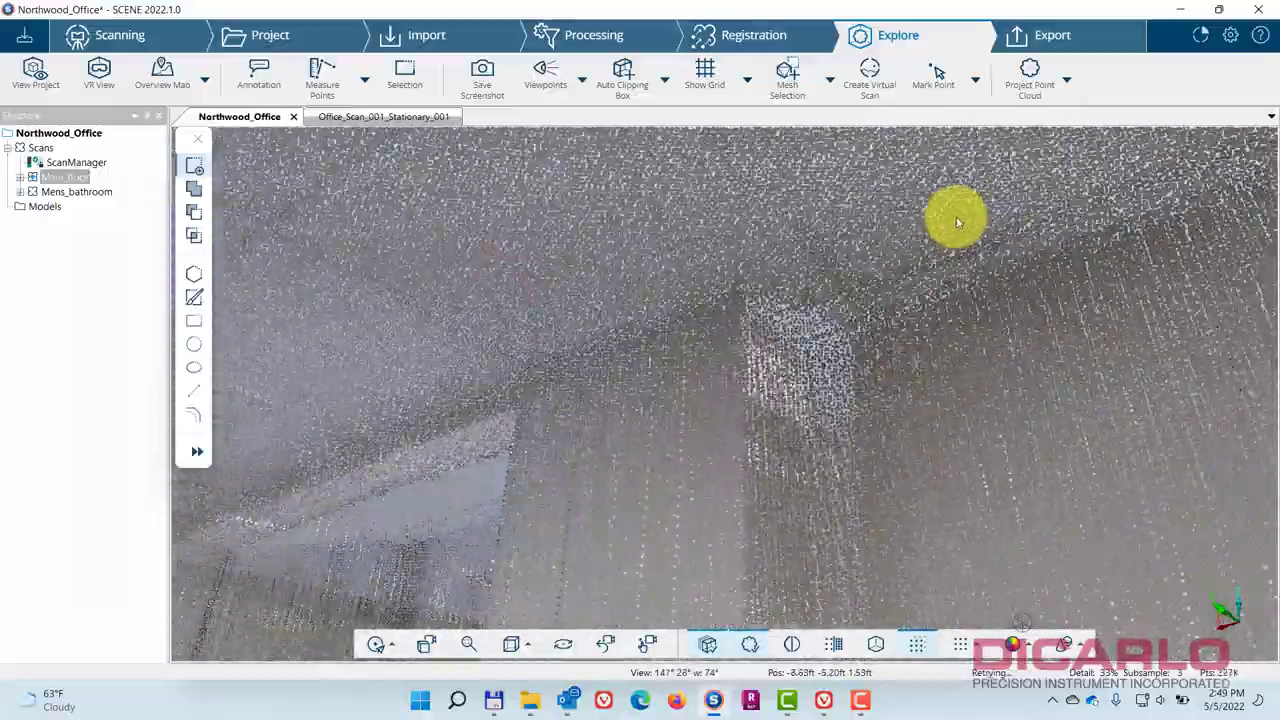
Orbit and zoom until the ceiling and wall corner fill the view
drag(957, 222, 762, 394)
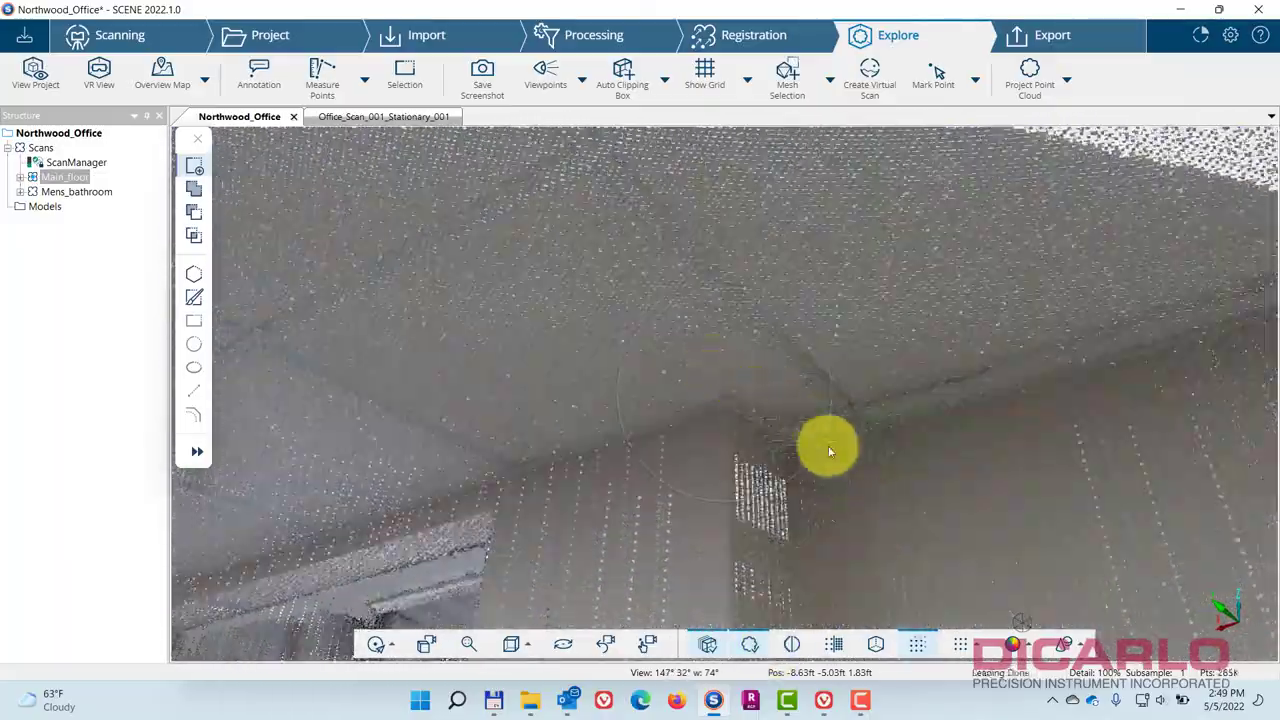
scroll(739, 398, up, 5)
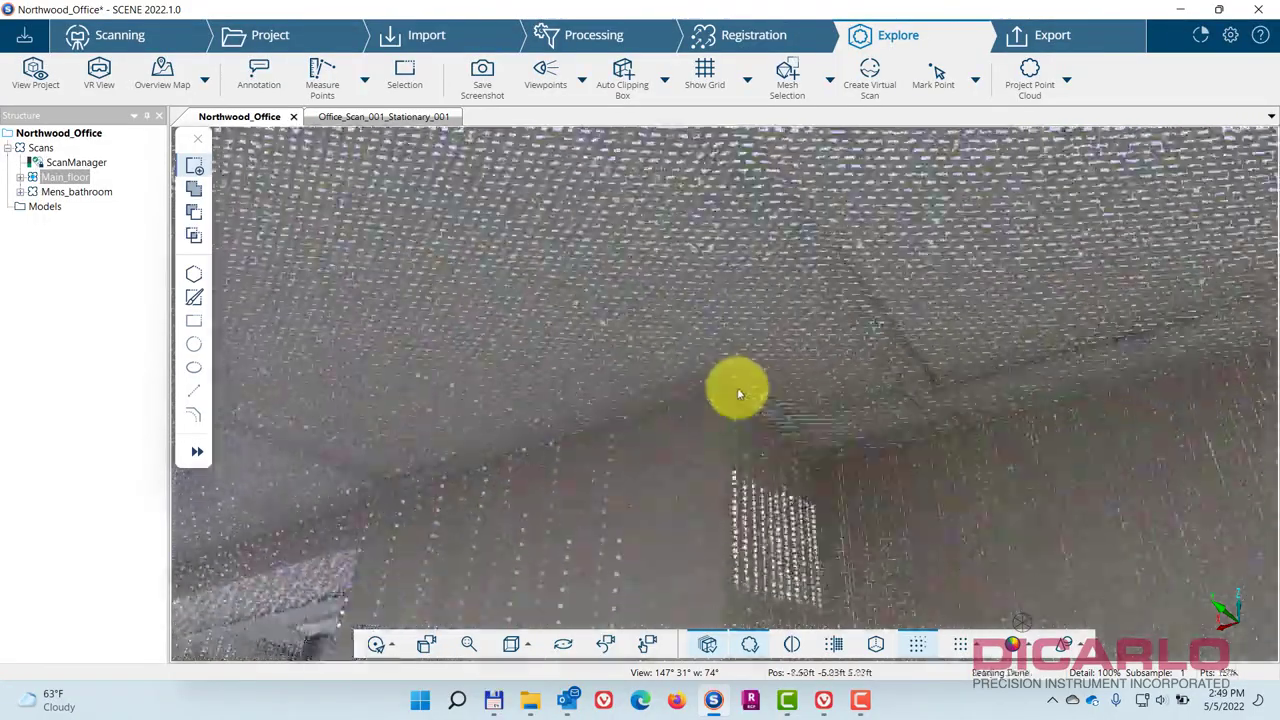
drag(954, 441, 767, 386)
Cycle the point colouring through Normal, XYZ, Z and other colouring modes
click(1014, 643)
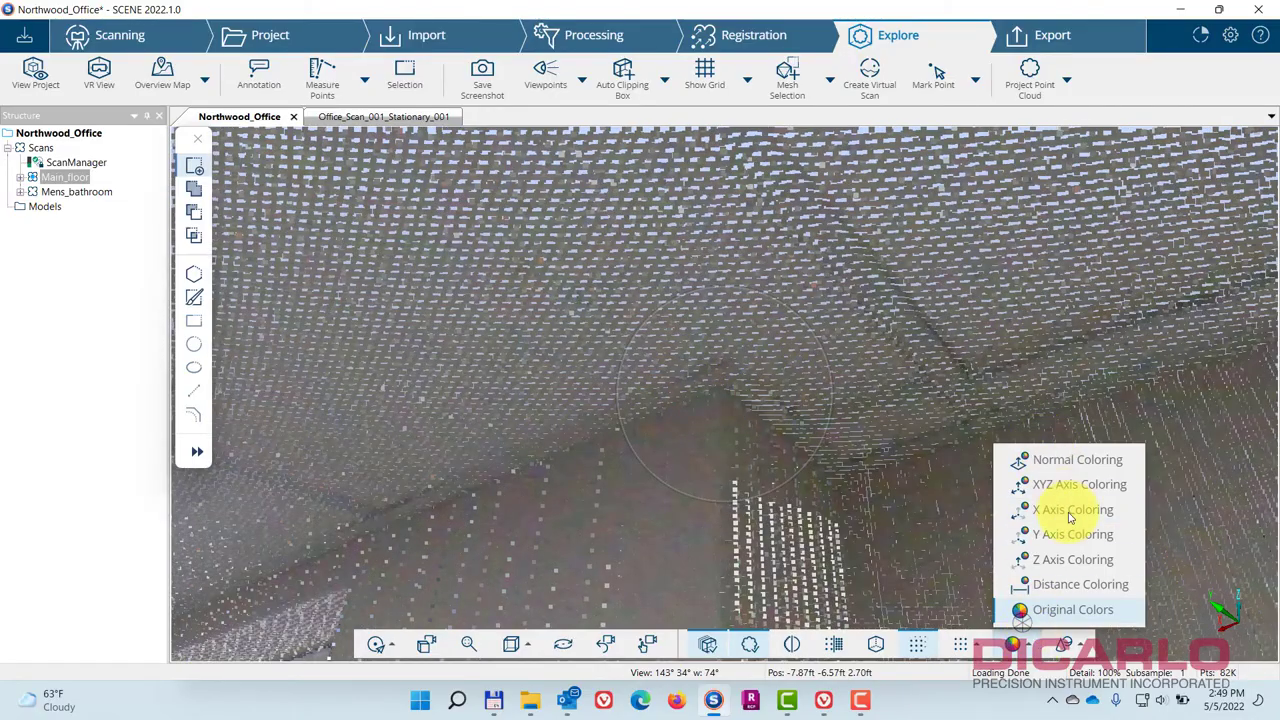
click(1035, 460)
drag(1037, 457, 998, 462)
click(1012, 644)
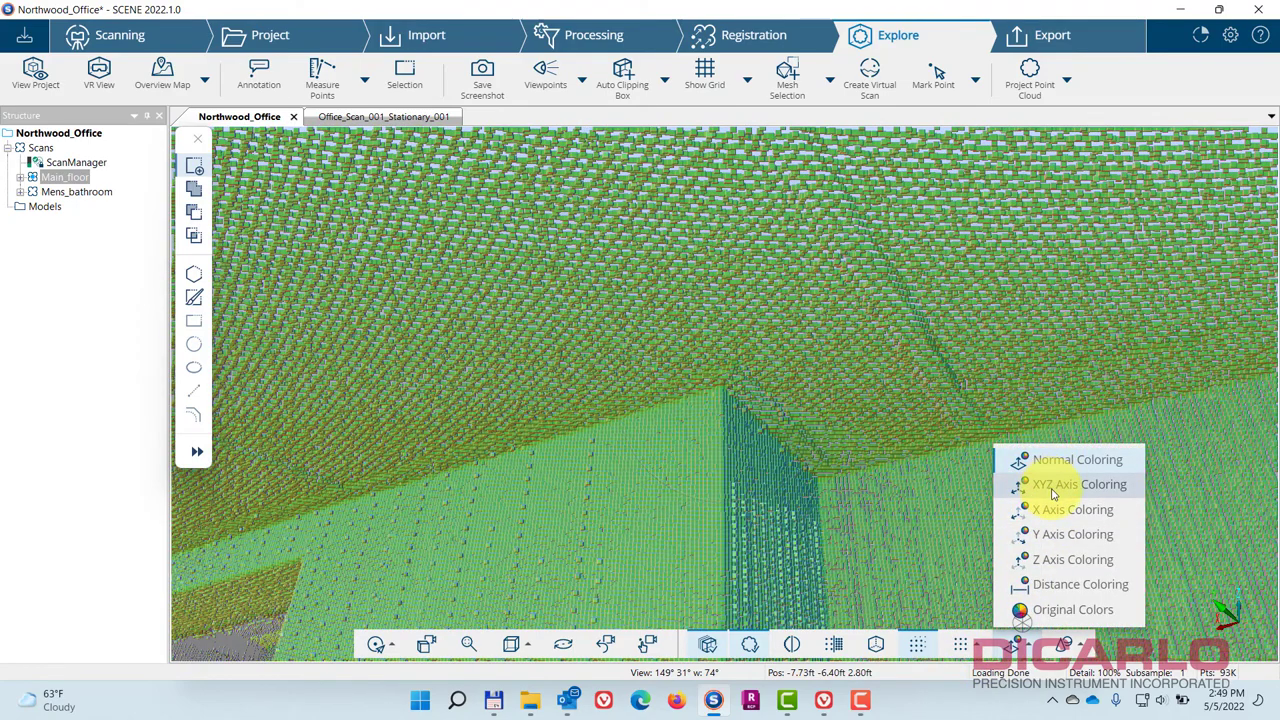
click(1059, 487)
click(1014, 643)
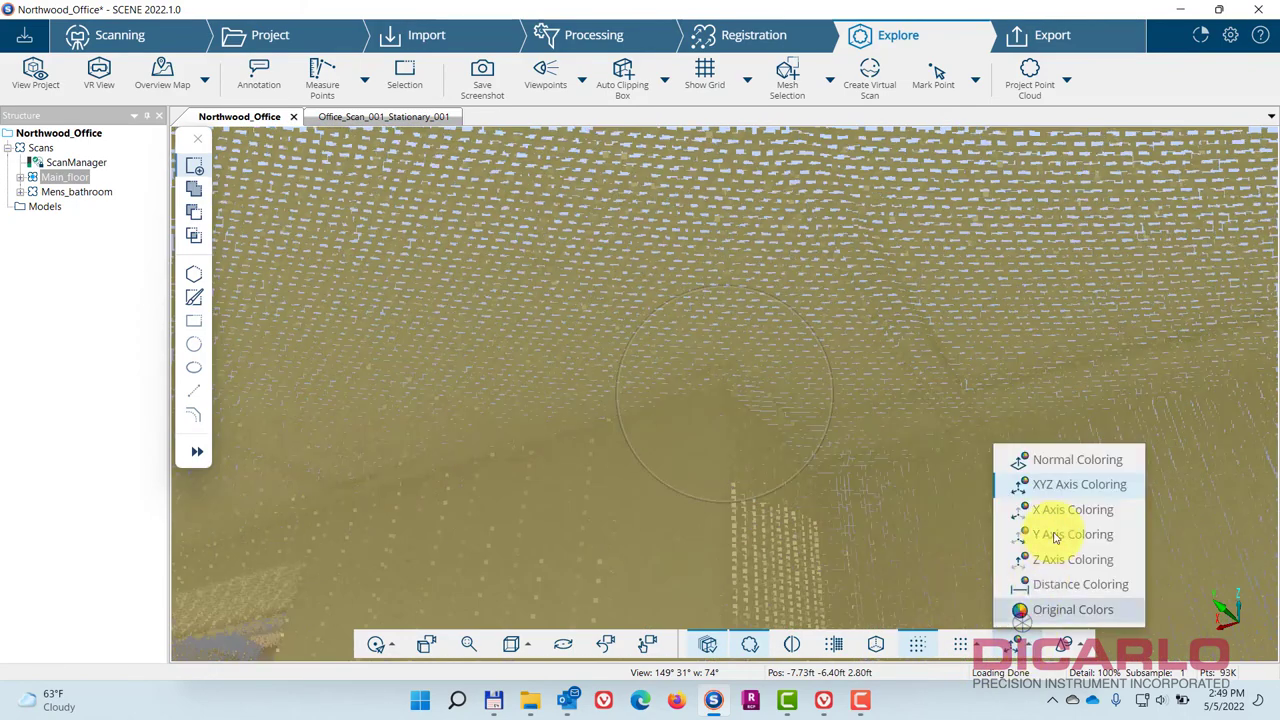
click(1058, 553)
click(1020, 645)
click(1043, 612)
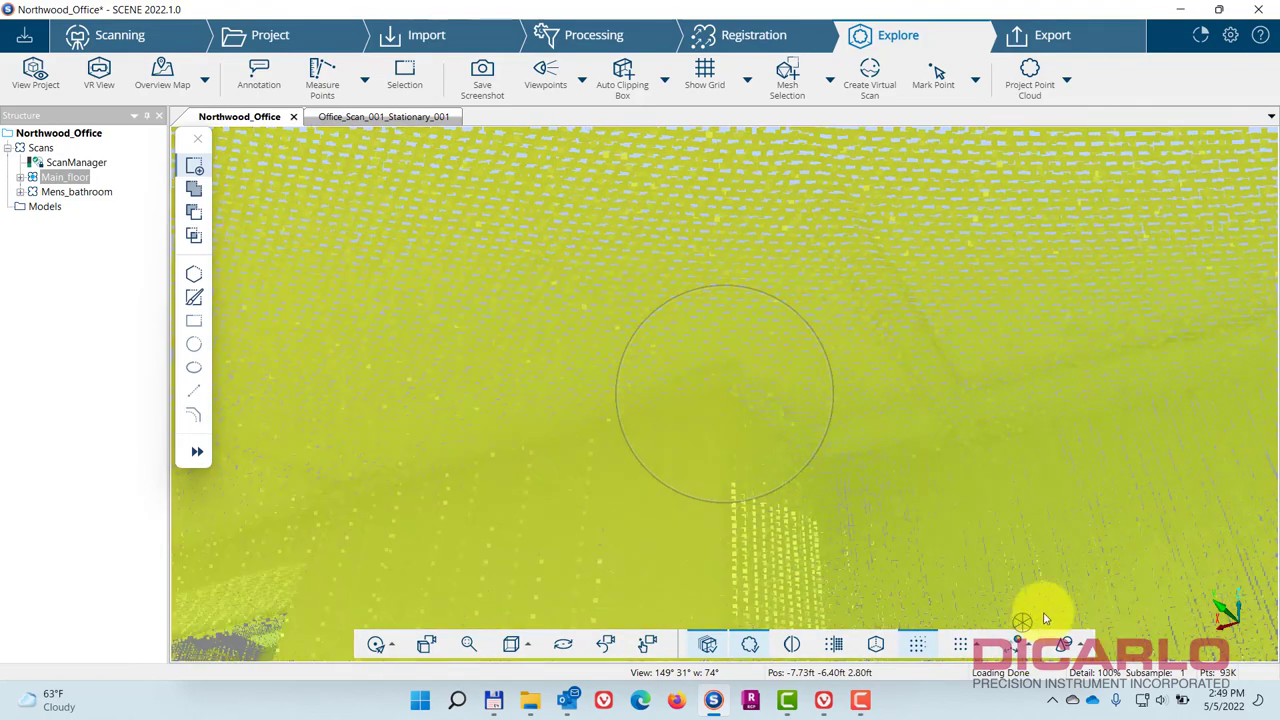
click(1020, 645)
click(1051, 570)
Try Distance and Original colours, finishing on Normal coloring
click(1018, 644)
click(1060, 584)
click(1018, 644)
click(1060, 459)
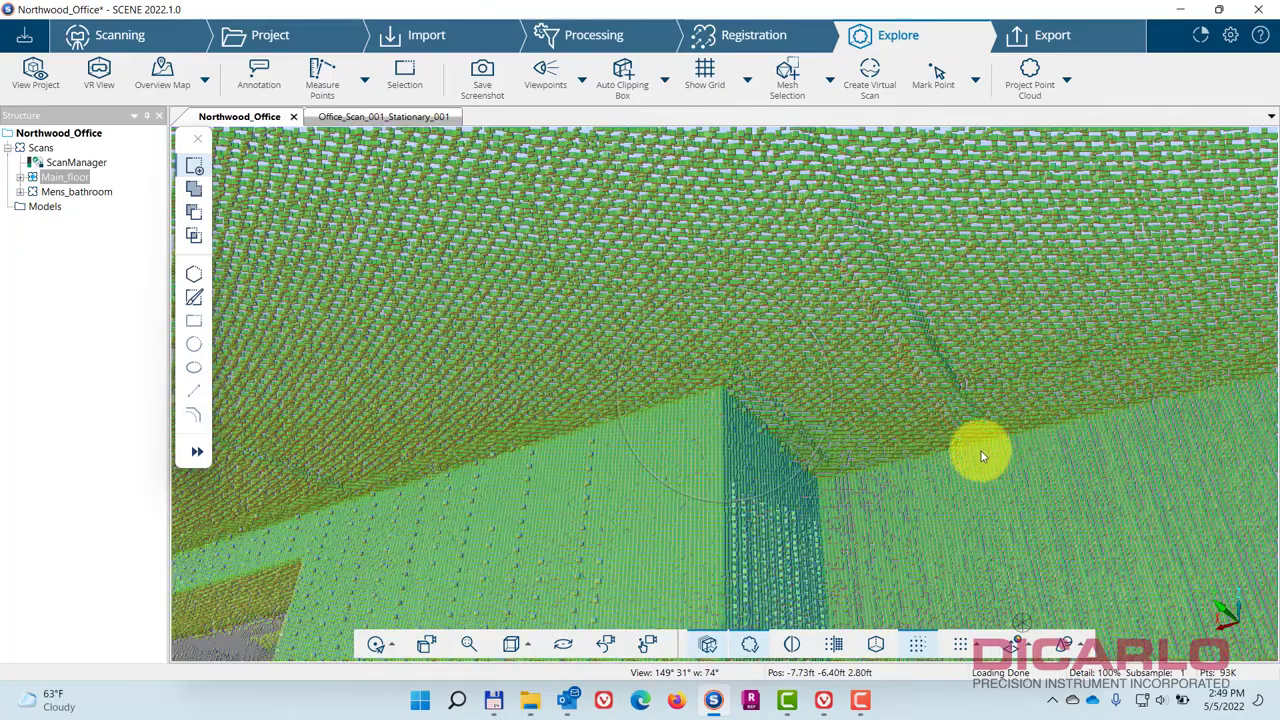
drag(1050, 441, 1034, 434)
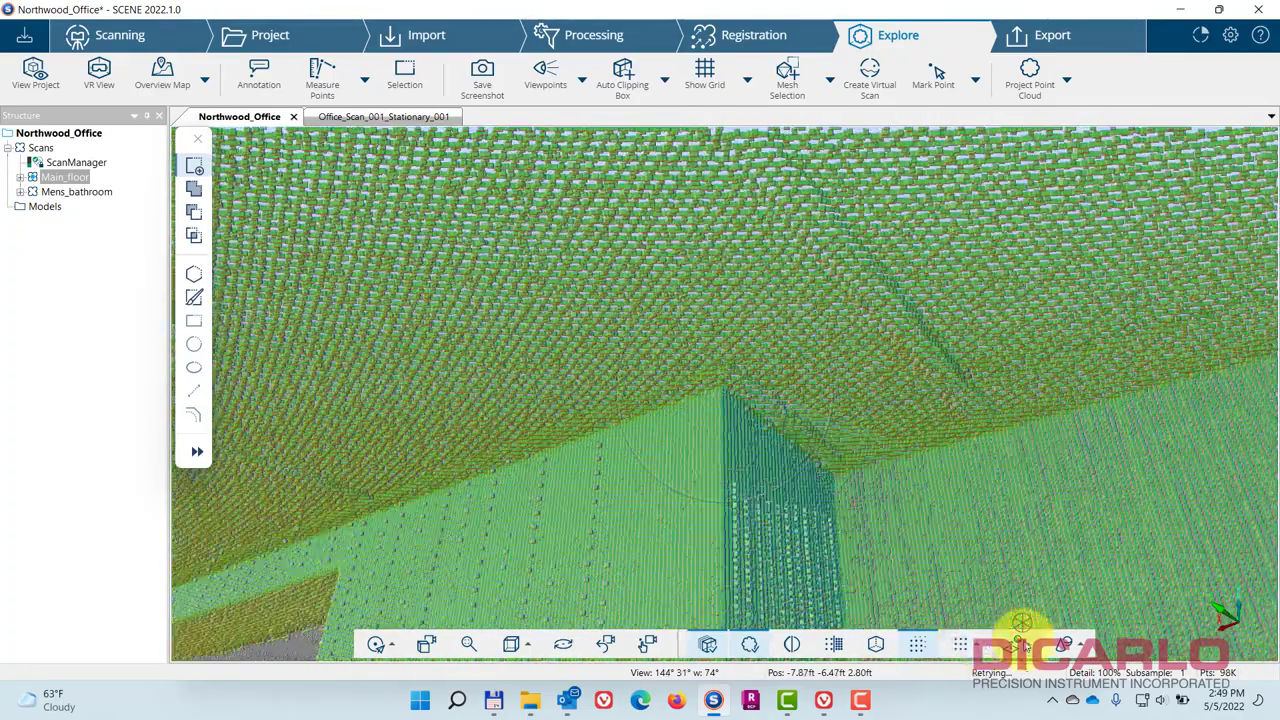
click(1018, 644)
click(1043, 606)
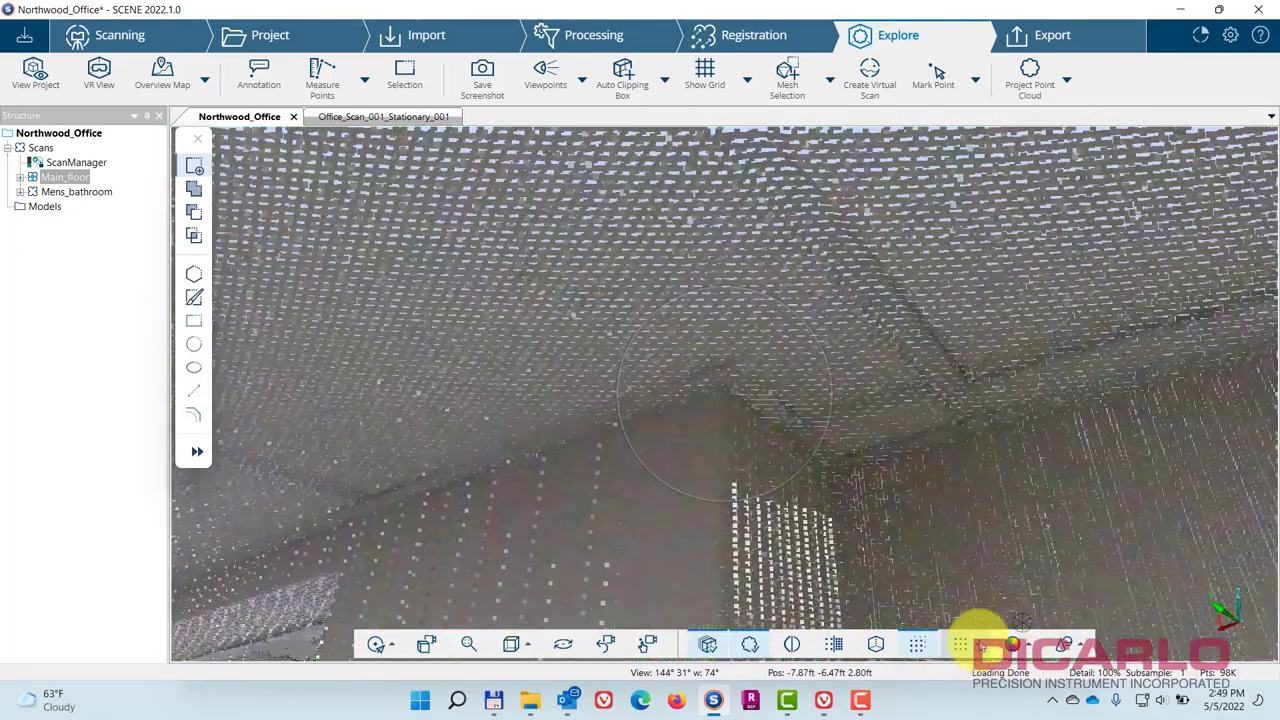
click(1012, 644)
click(1060, 455)
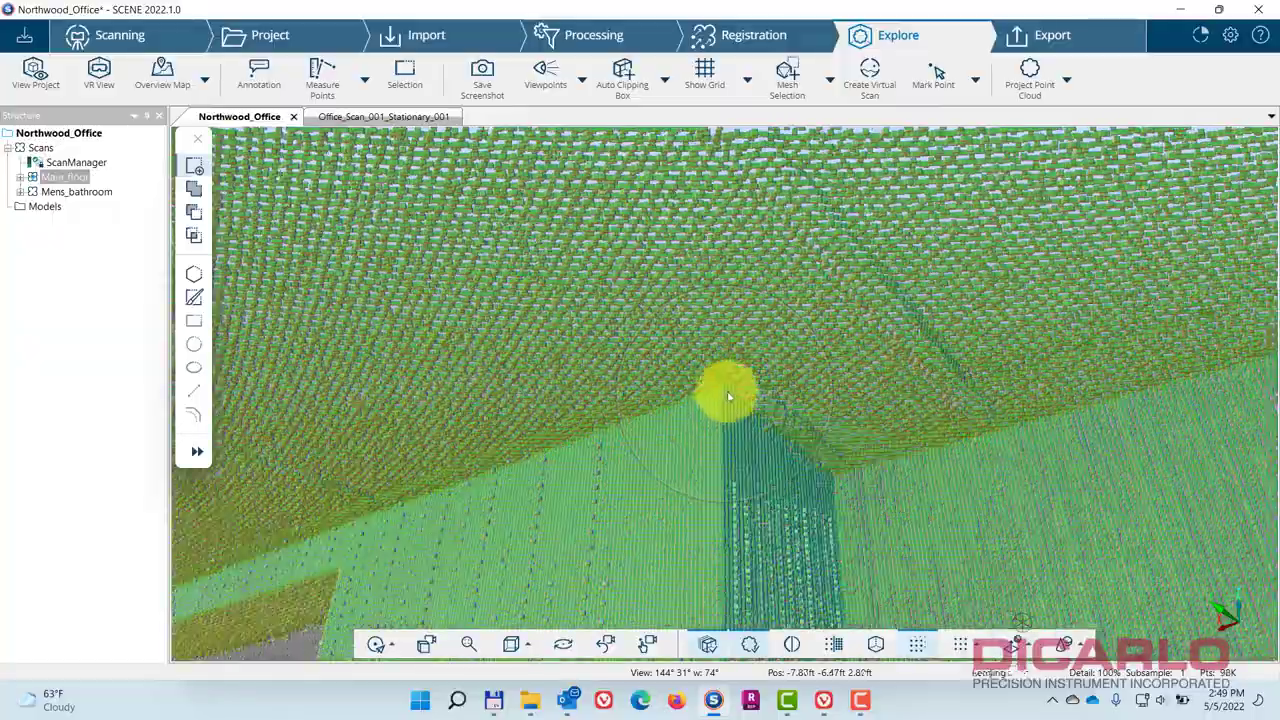
scroll(728, 397, up, 5)
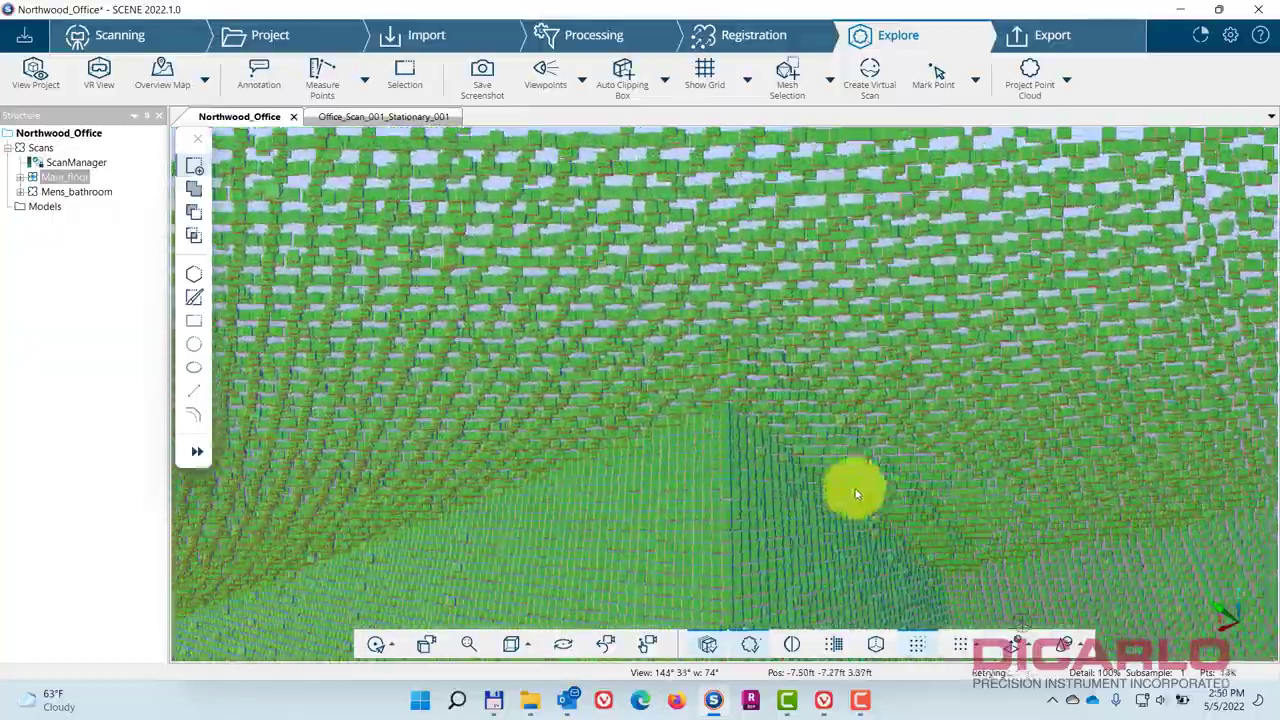
Orbit and tilt the view to centre the ceiling corner edge
drag(855, 494, 901, 470)
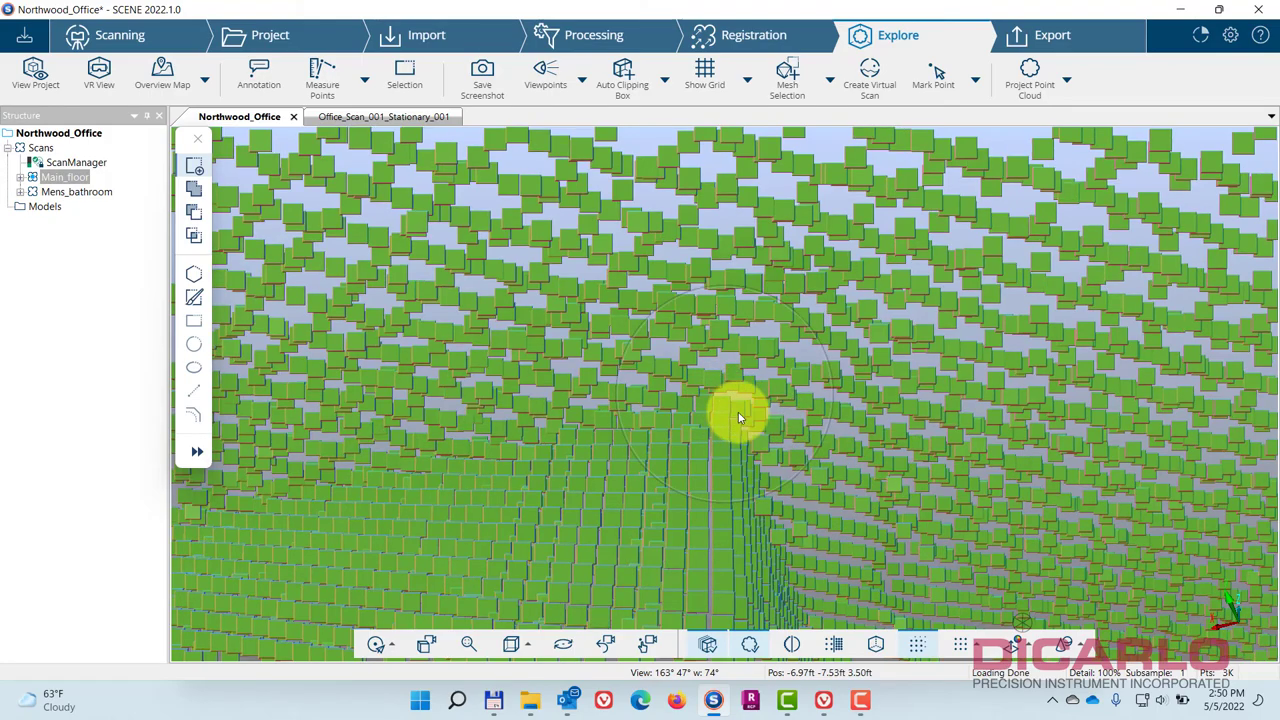
drag(873, 460, 957, 537)
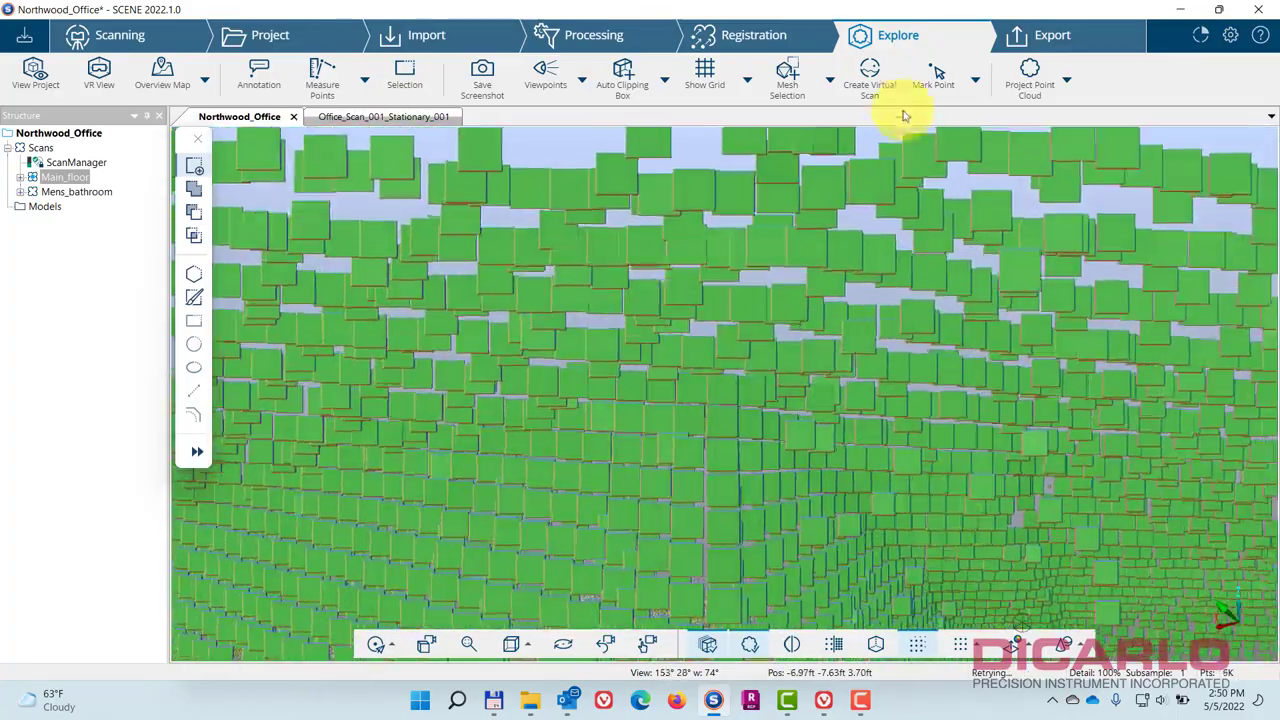
drag(1028, 275, 1022, 307)
Mark a point at the room's corner and confirm its PointFit properties
click(935, 85)
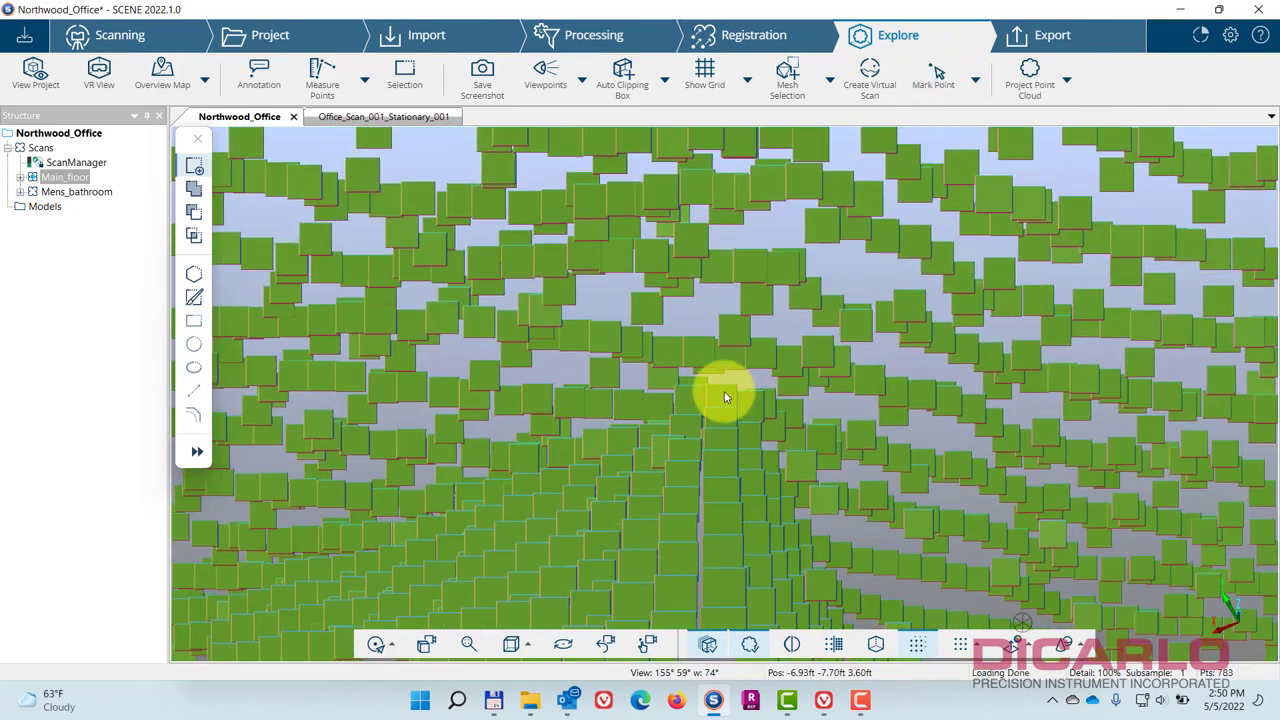
click(966, 454)
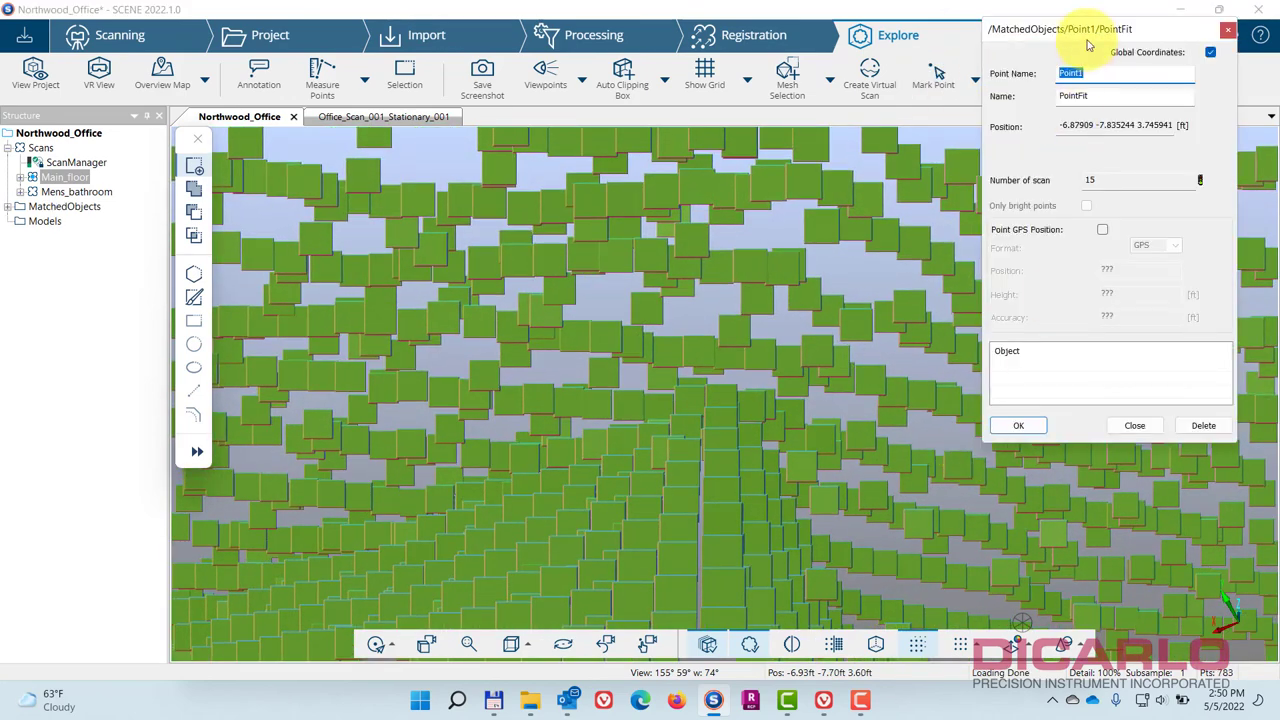
drag(1088, 42, 809, 184)
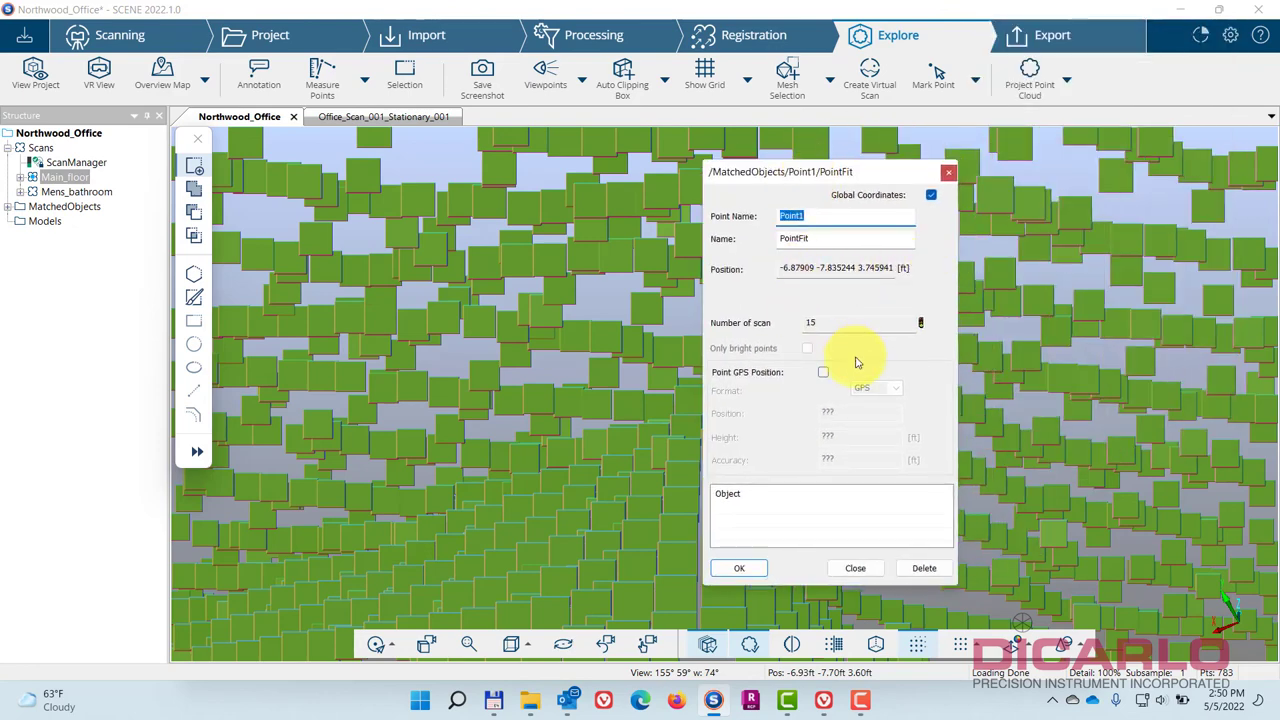
click(740, 568)
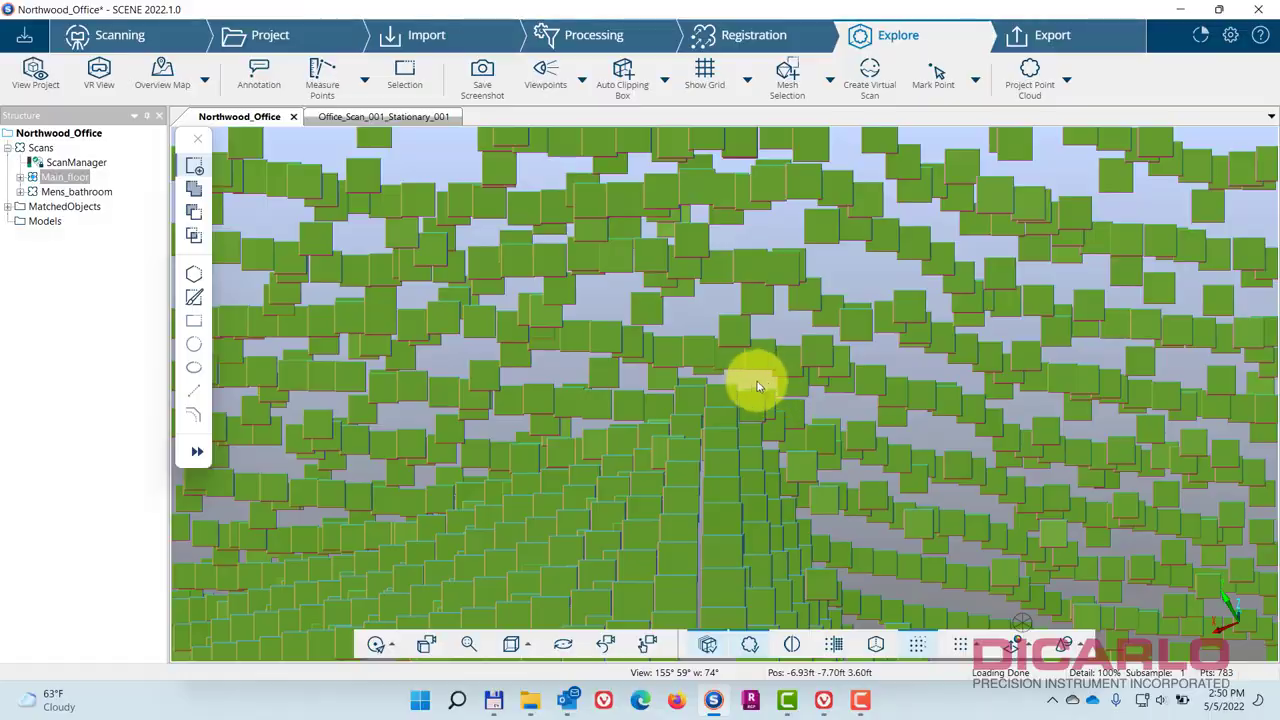
Zoom and orbit until the ceiling corner edge fills the view
scroll(752, 407, down, 3)
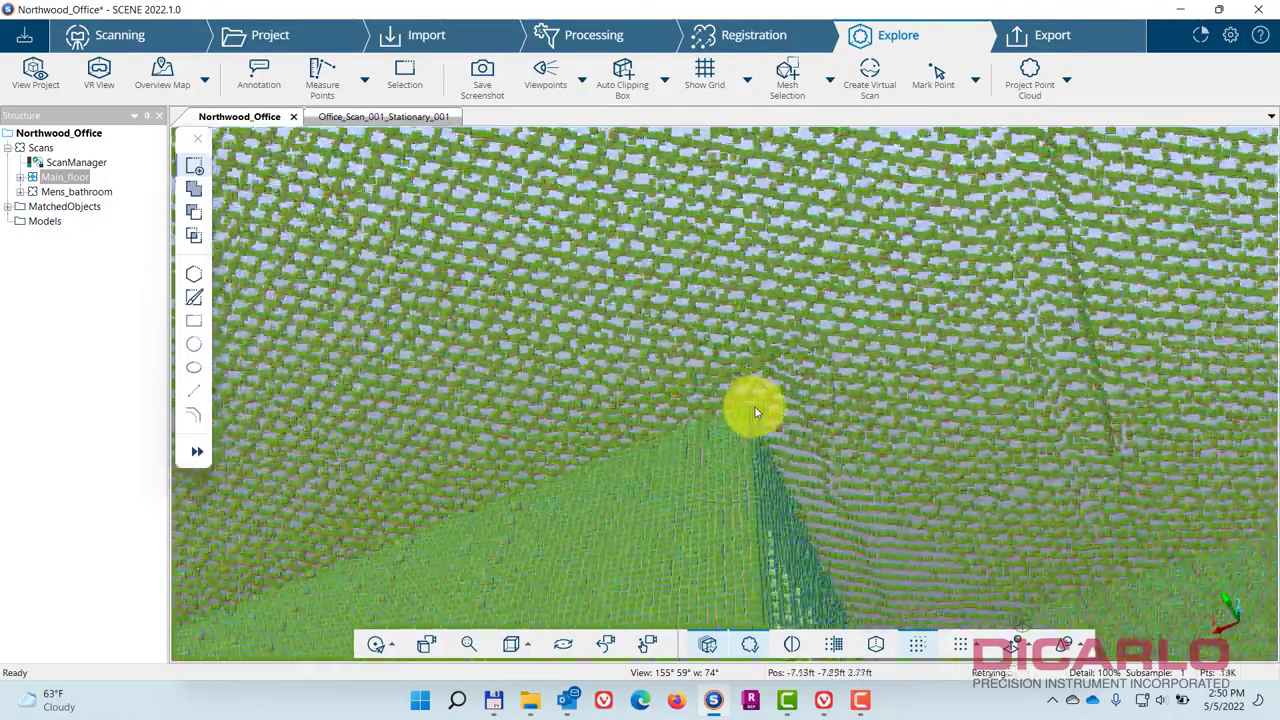
drag(766, 406, 920, 580)
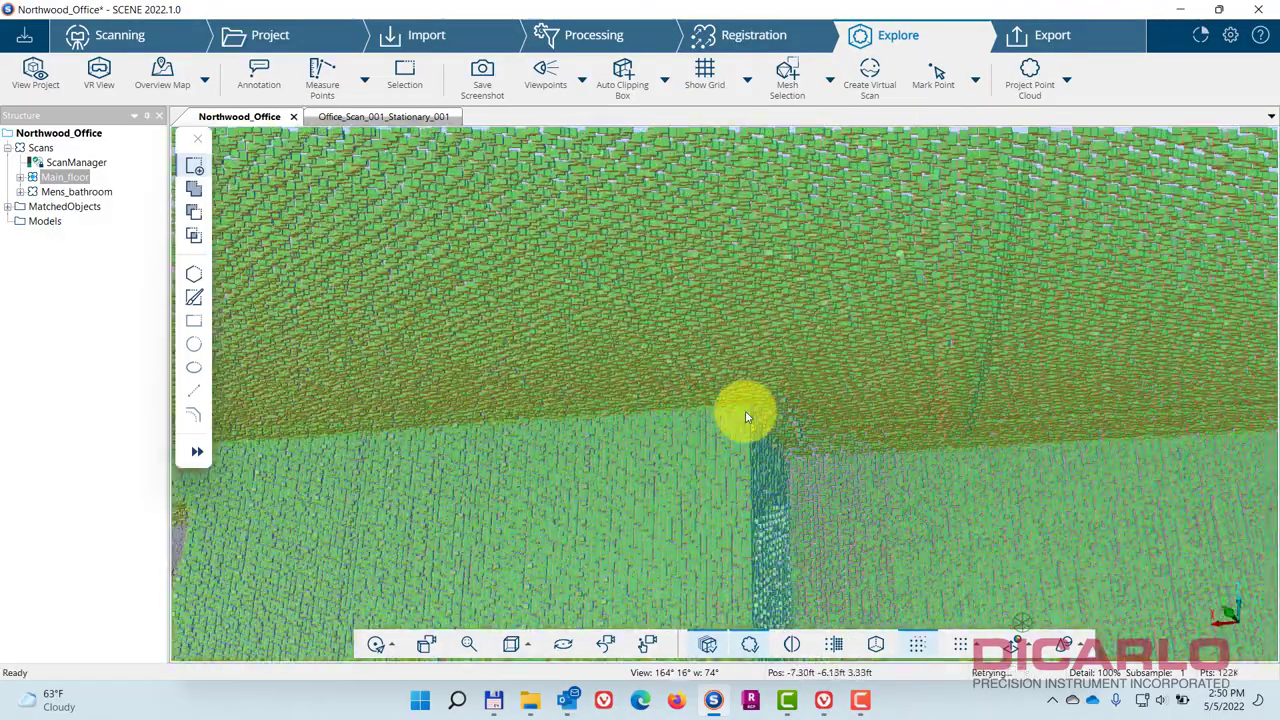
scroll(766, 434, up, 5)
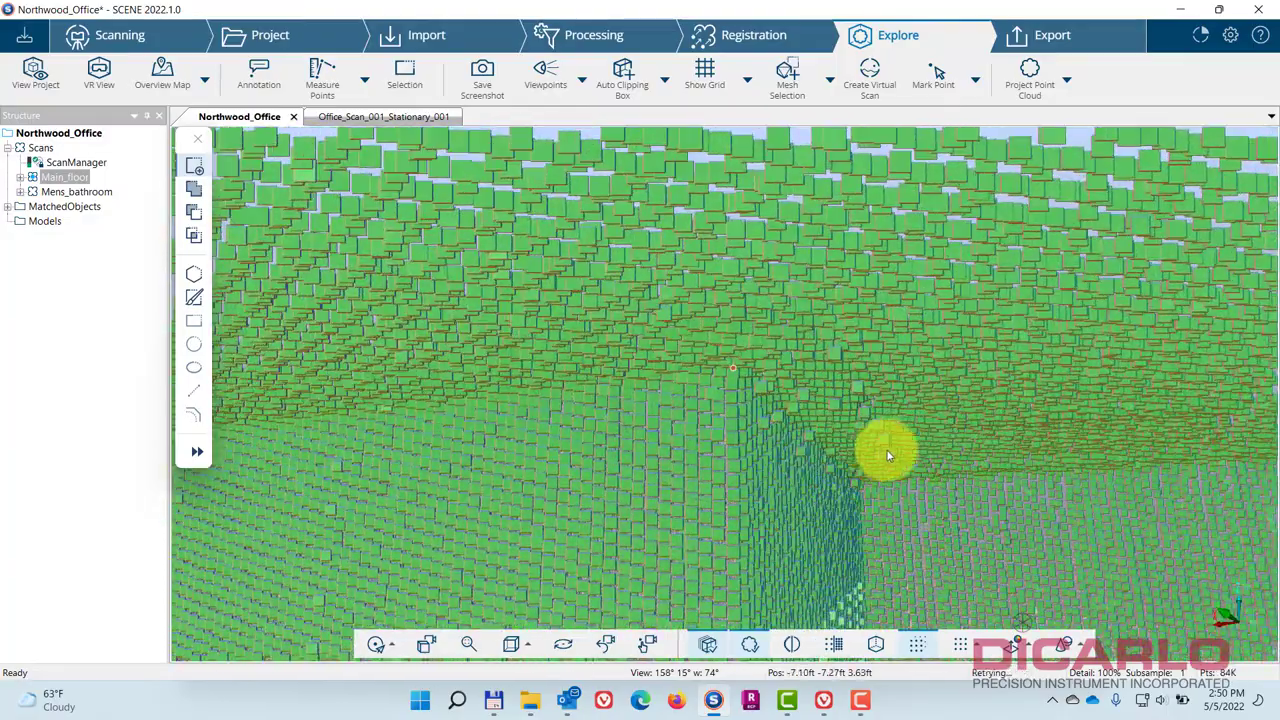
drag(886, 449, 736, 446)
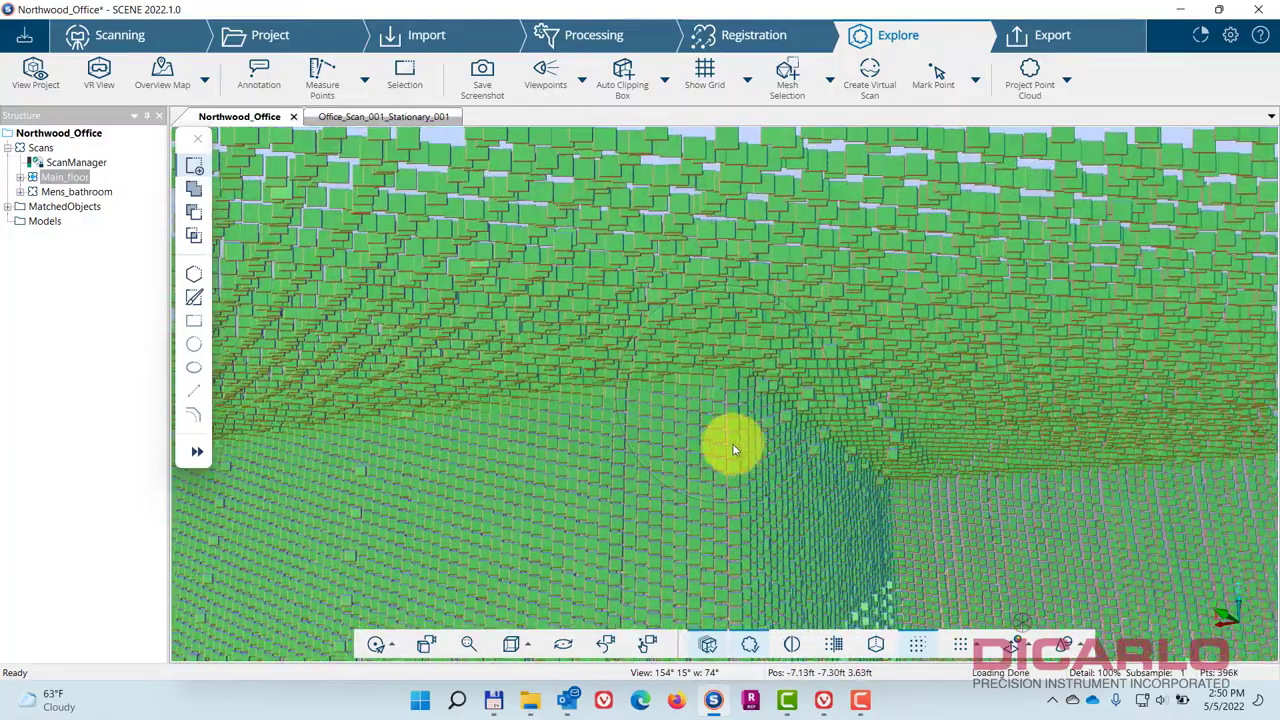
Delete the old Point1 marker and orbit in around the wall corner
key(Delete)
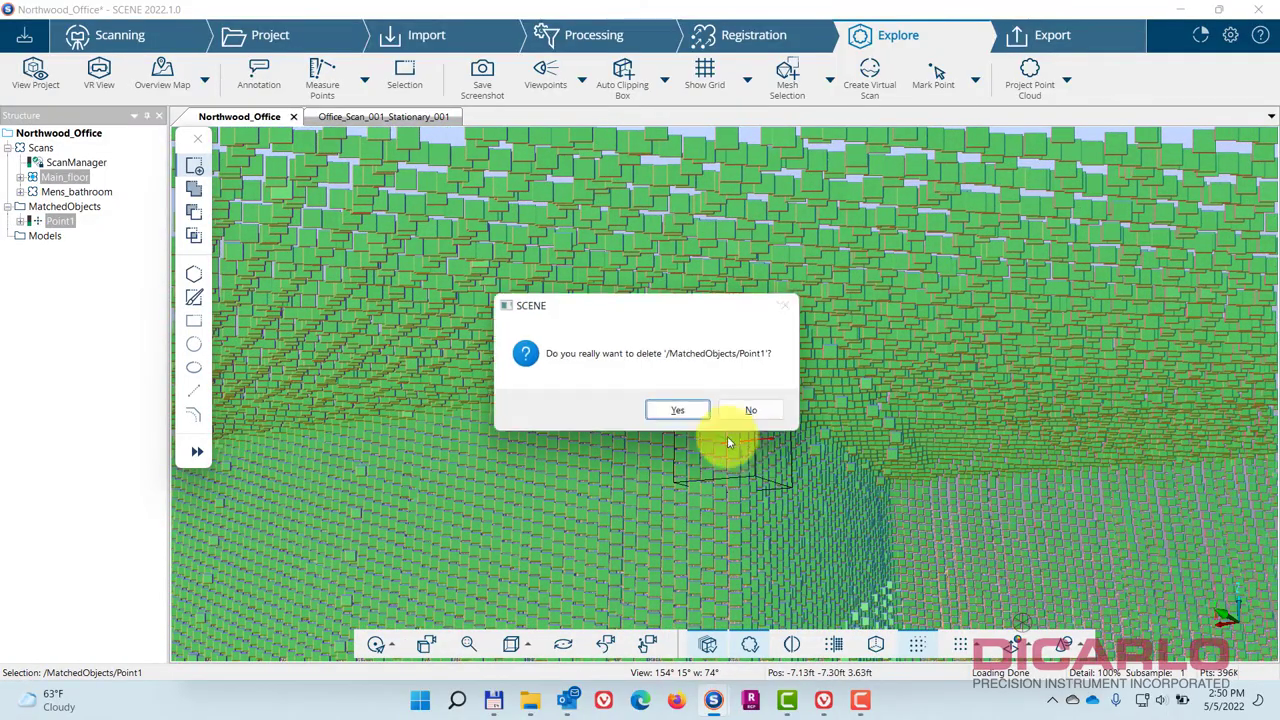
click(677, 411)
scroll(743, 382, up, 5)
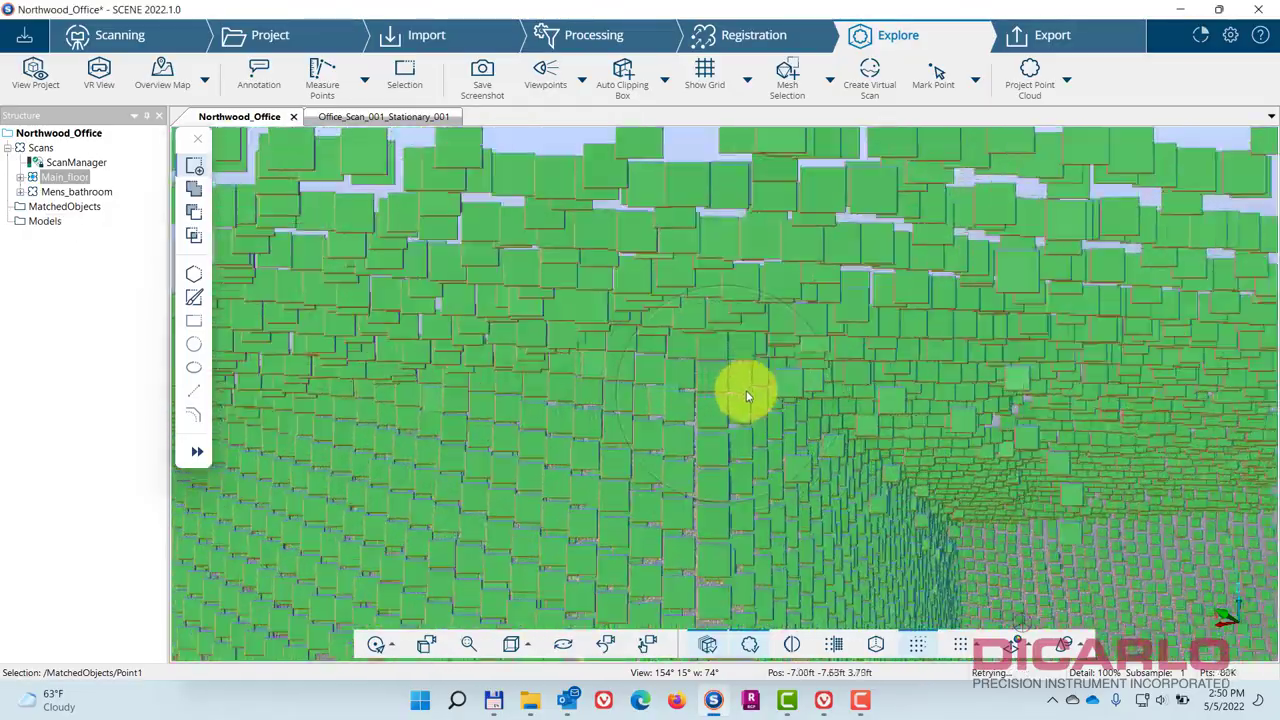
drag(896, 415, 834, 216)
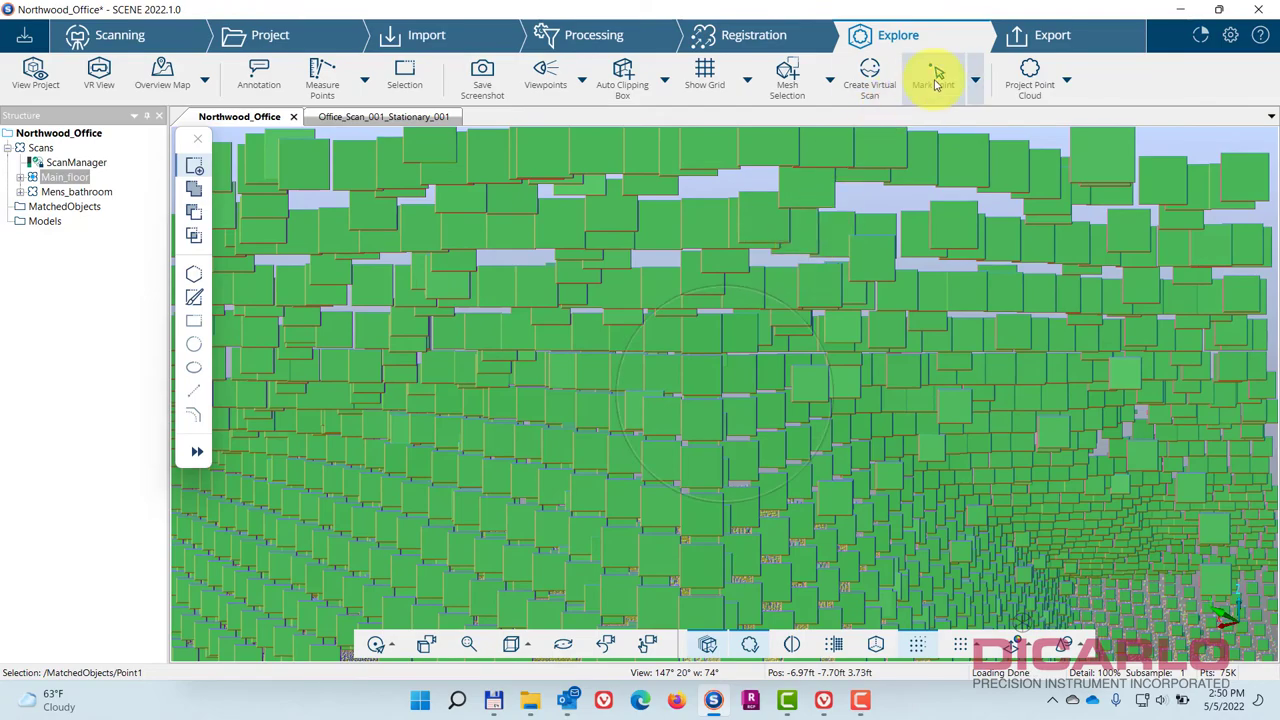
Mark a new fitted Point1 where the walls meet the ceiling, then orbit around it
click(700, 325)
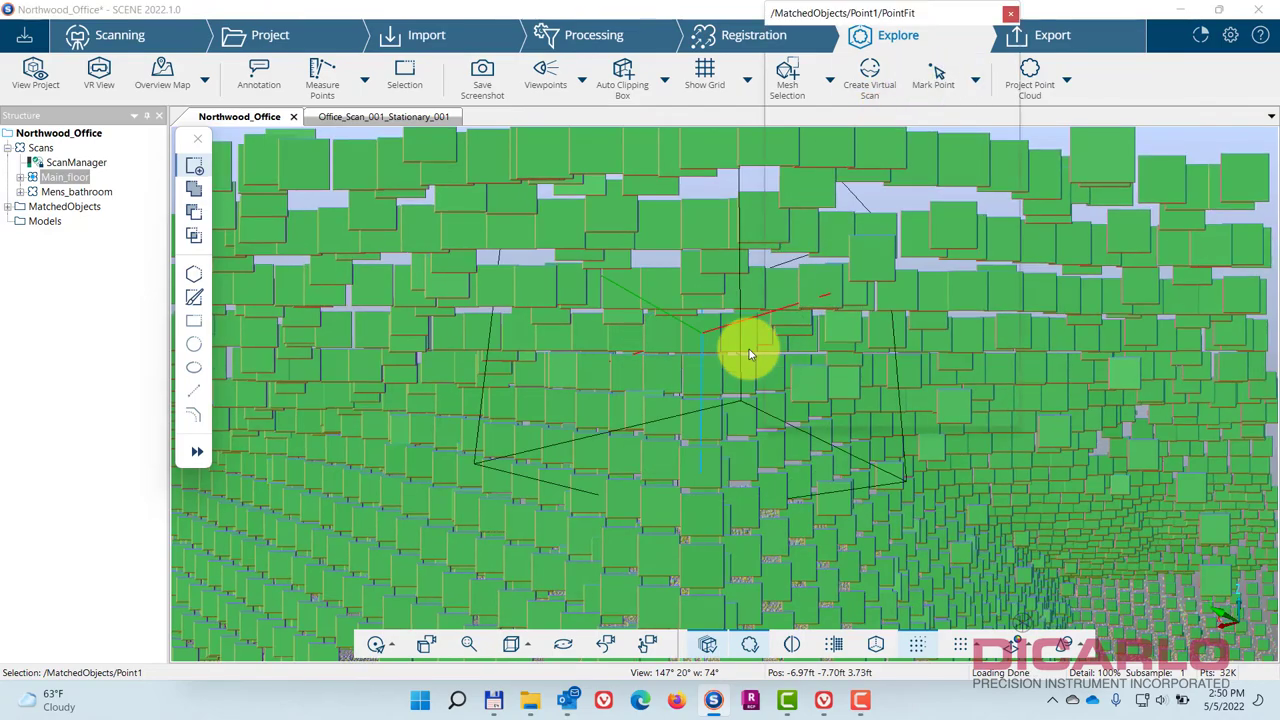
click(803, 410)
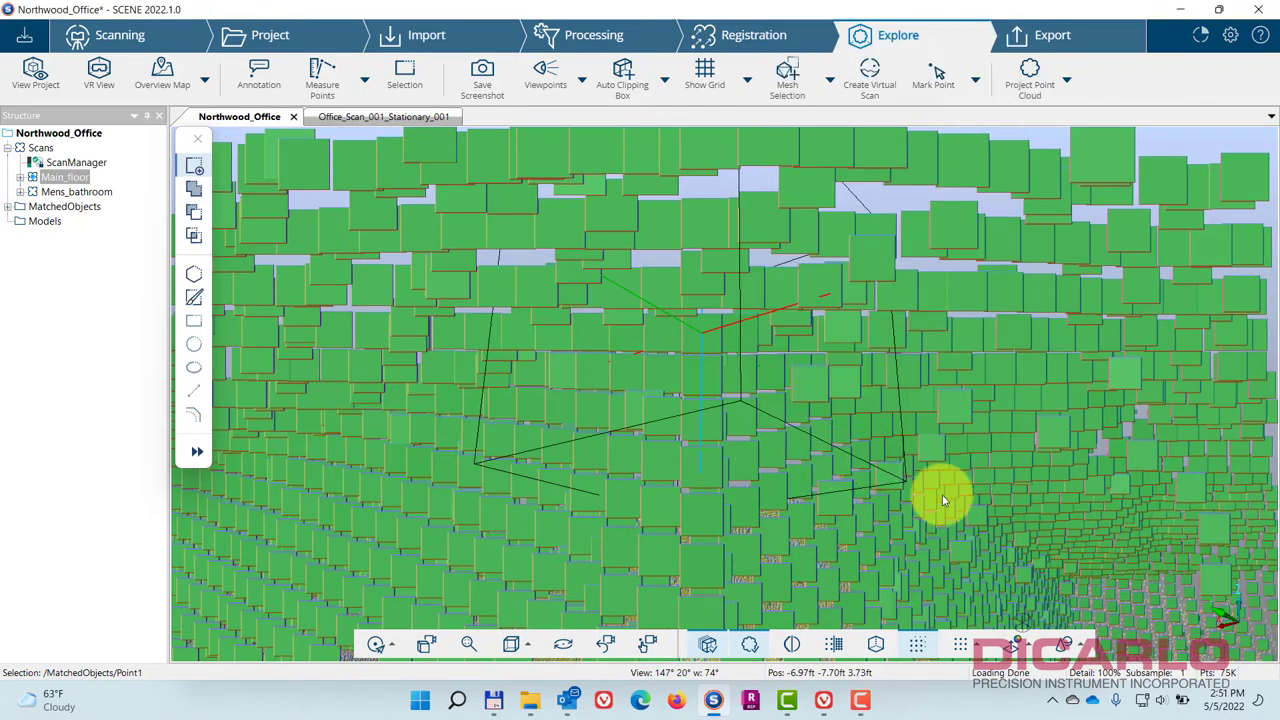
drag(947, 492, 749, 374)
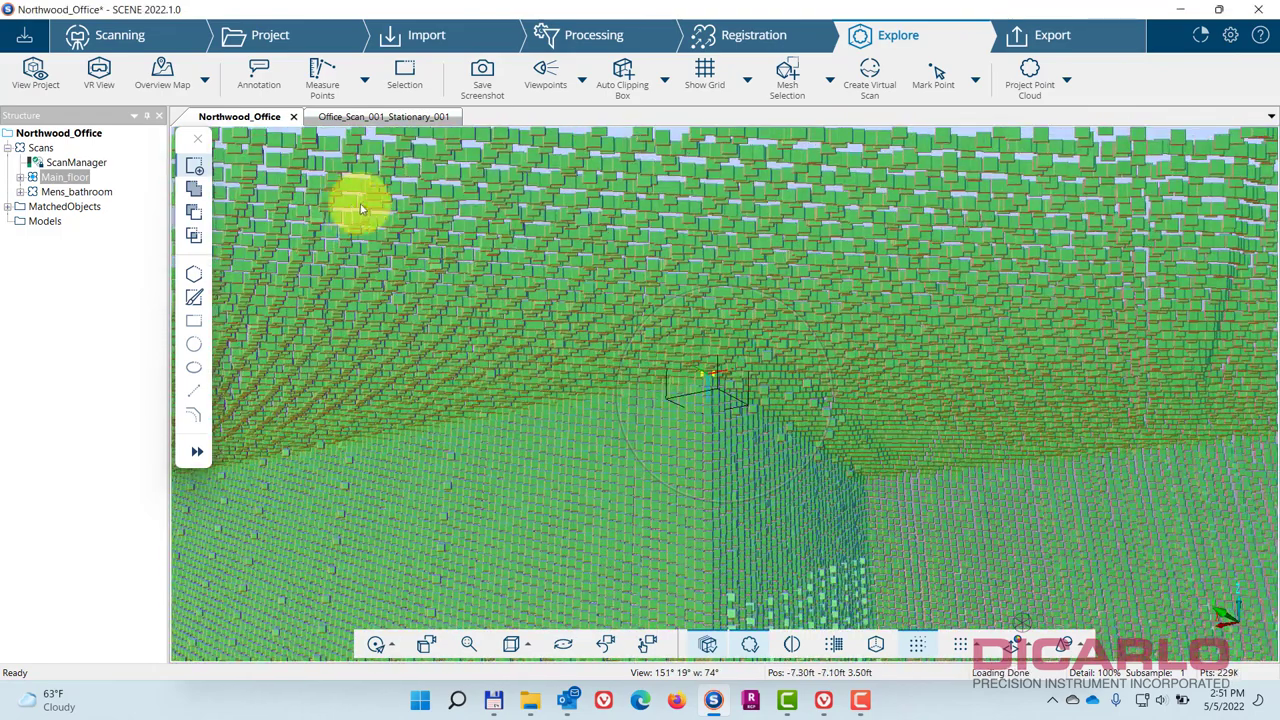
Open Project Alignment in the Registration ribbon and start a Two Points Alignment
click(740, 35)
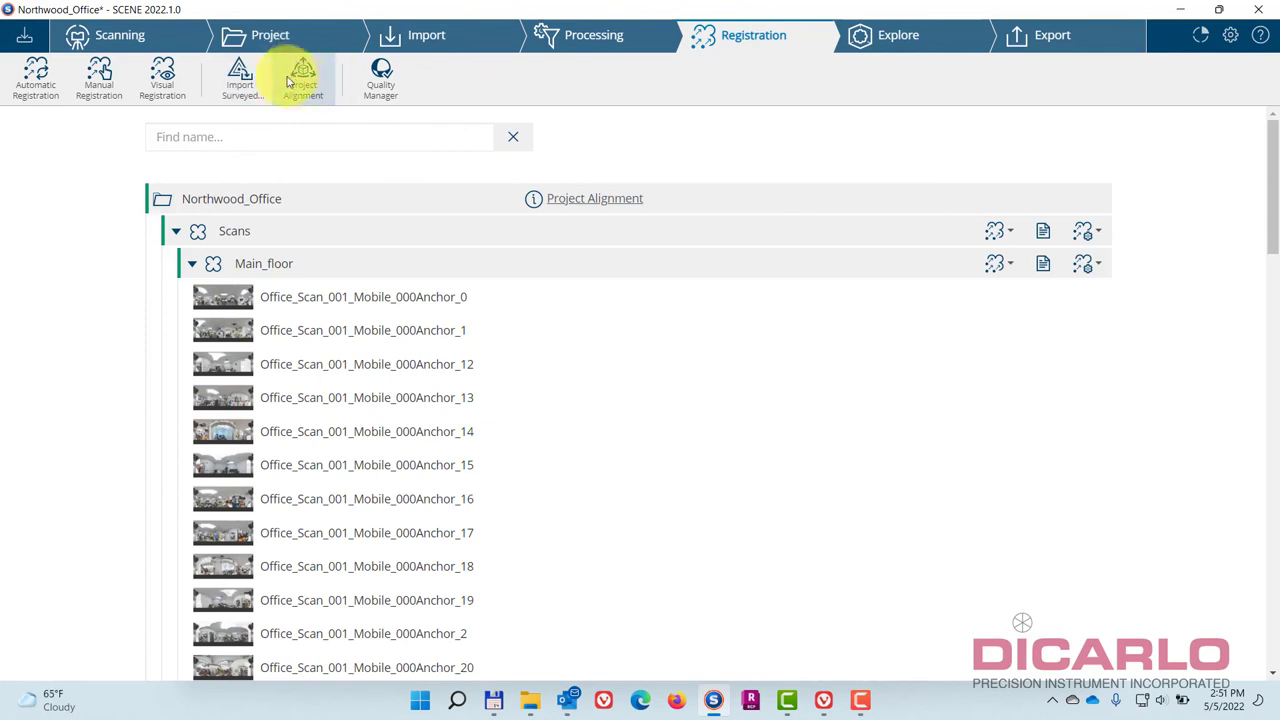
click(303, 73)
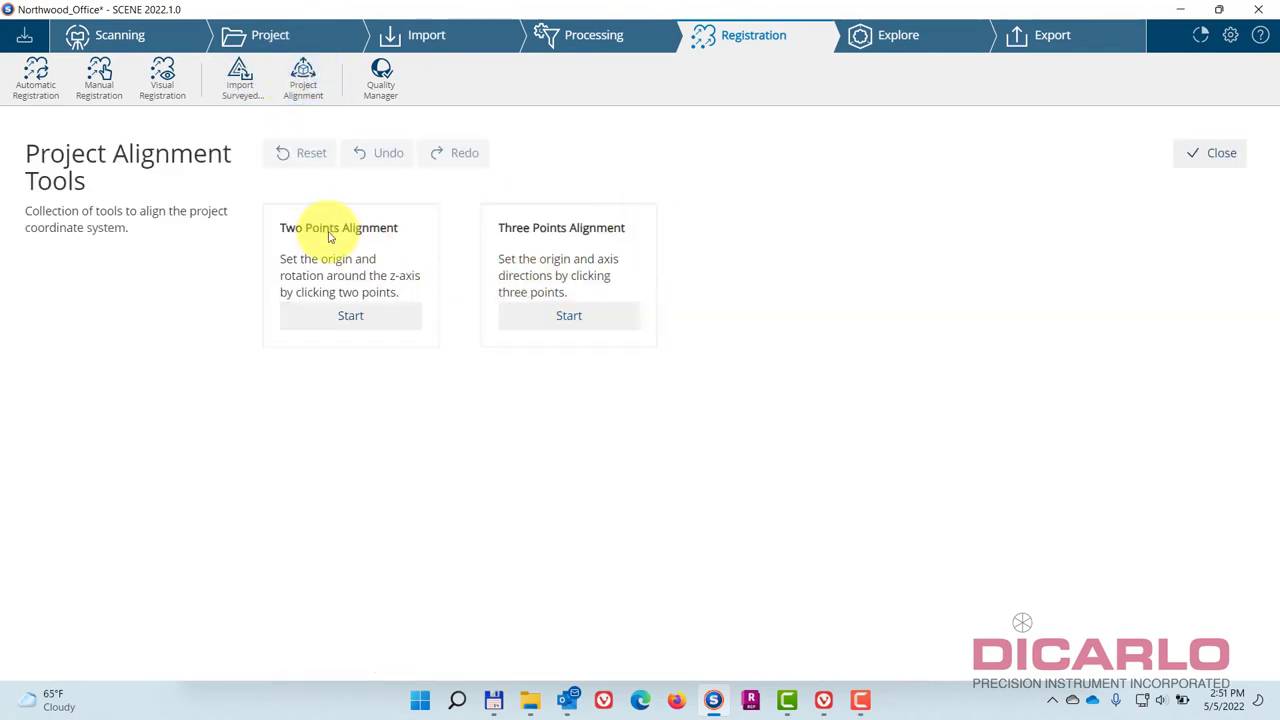
click(350, 316)
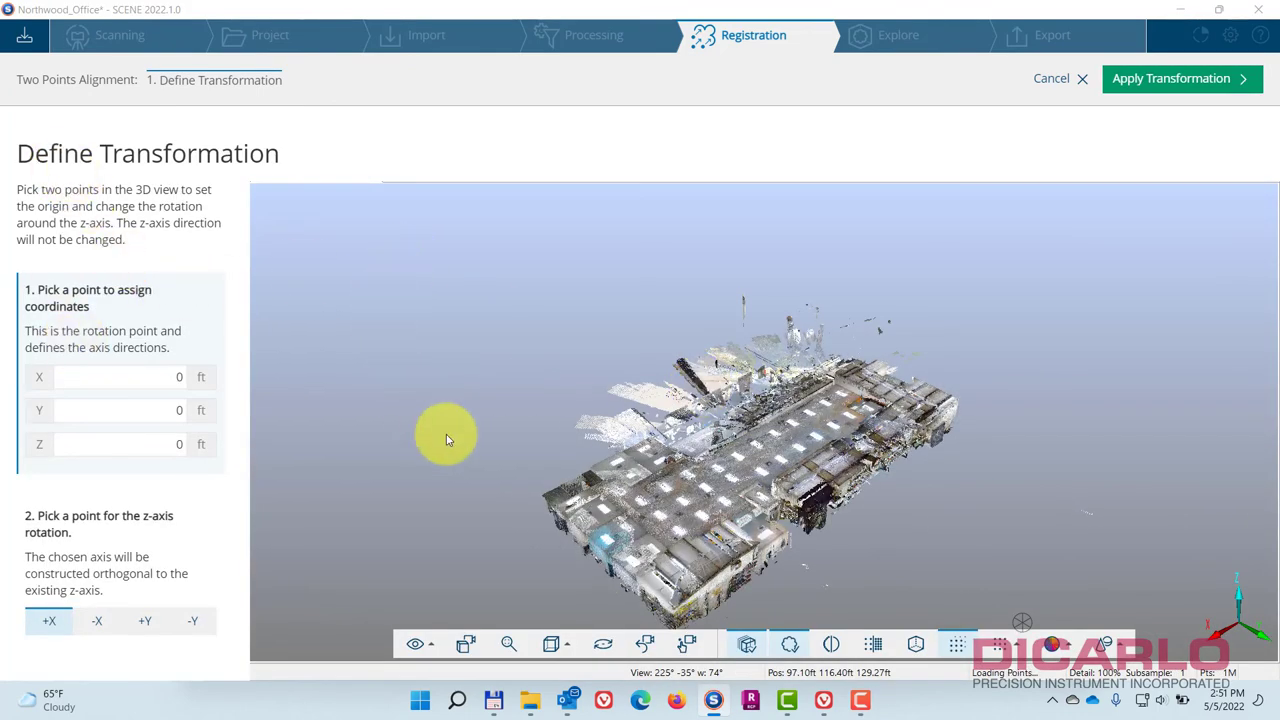
Switch navigation to Smart mode, then zoom and orbit toward the wall corner
click(432, 648)
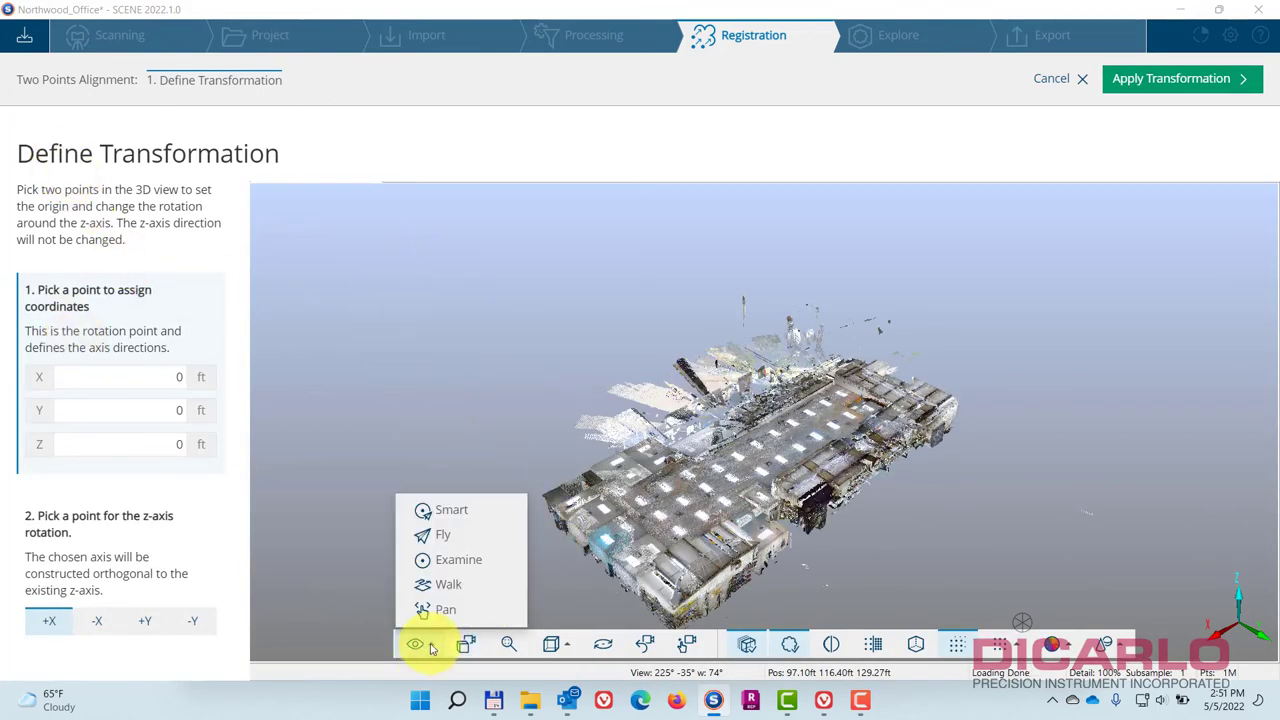
click(451, 509)
scroll(790, 450, up, 6)
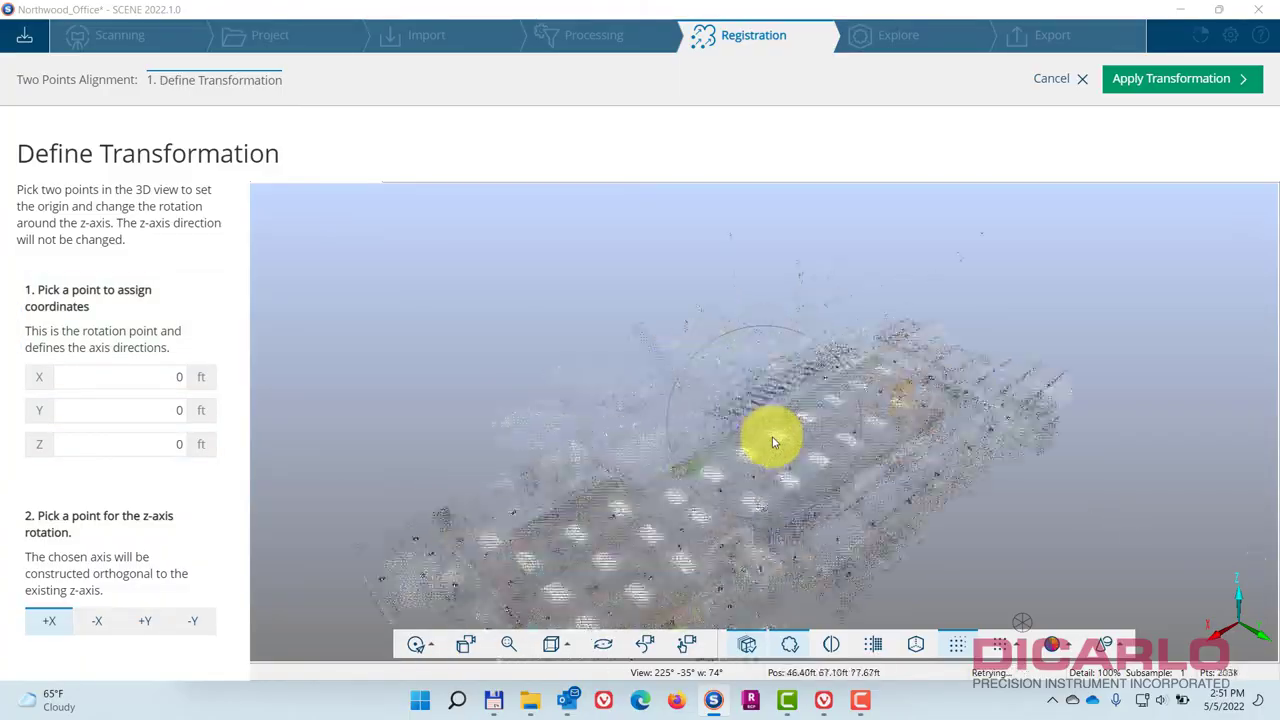
drag(773, 441, 112, 296)
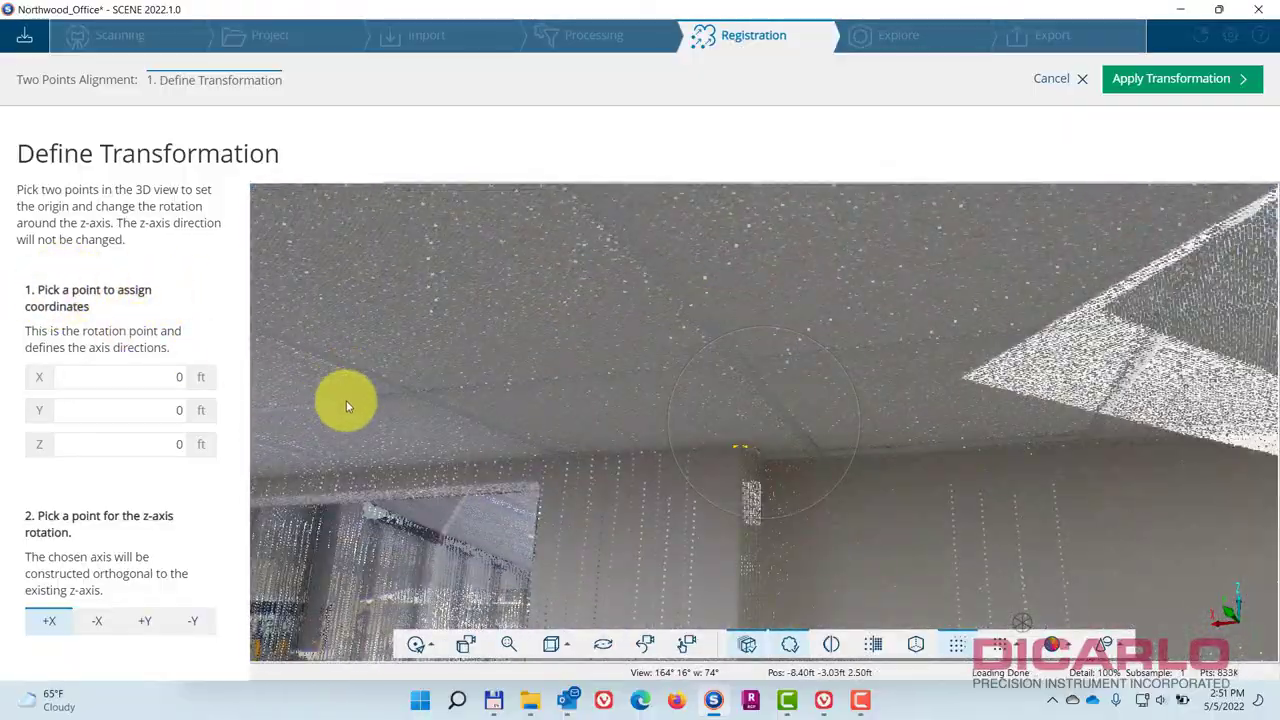
drag(787, 445, 821, 489)
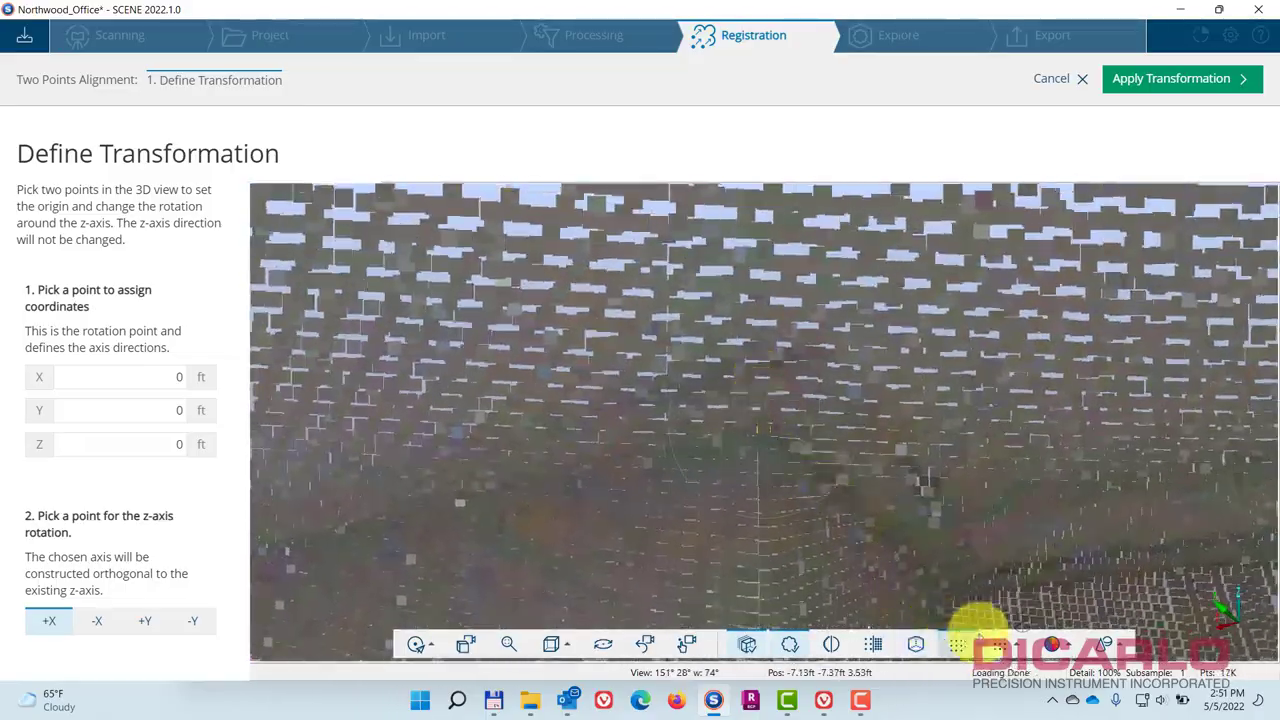
Draw the cloud with Small points and orbit closer around the corner
click(1016, 645)
click(1030, 586)
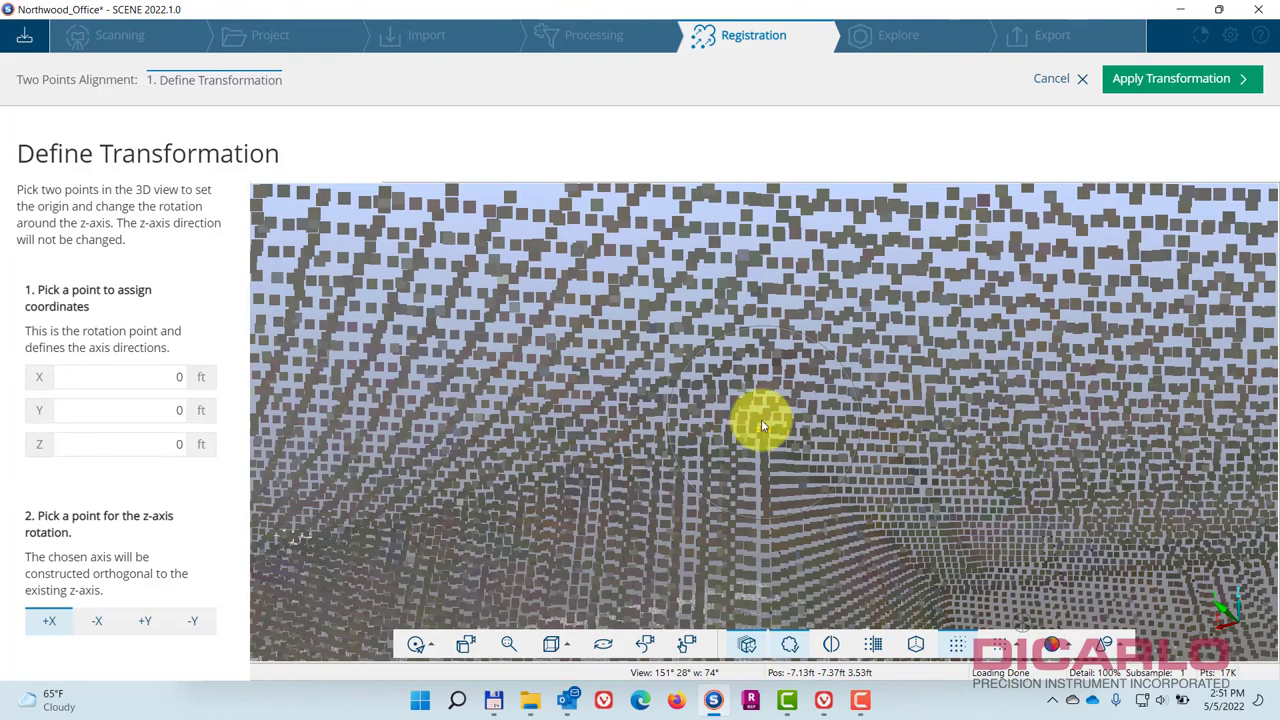
click(1018, 640)
click(1025, 557)
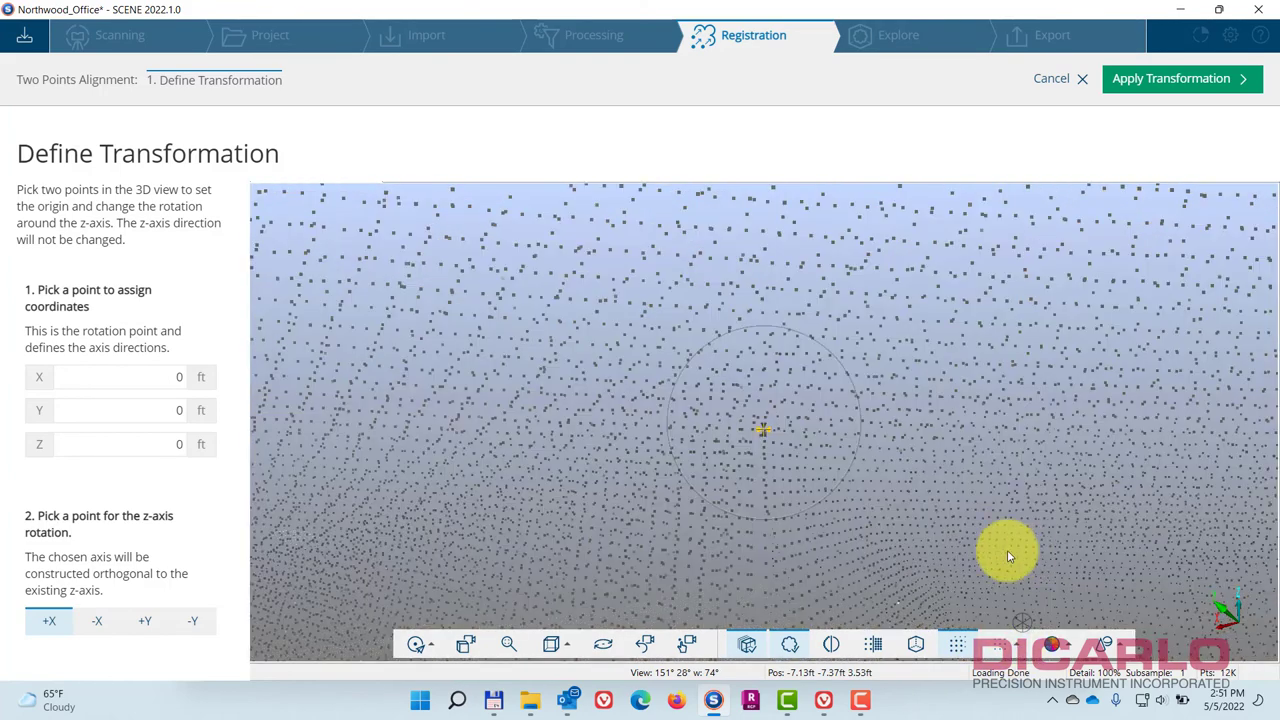
scroll(764, 430, up, 5)
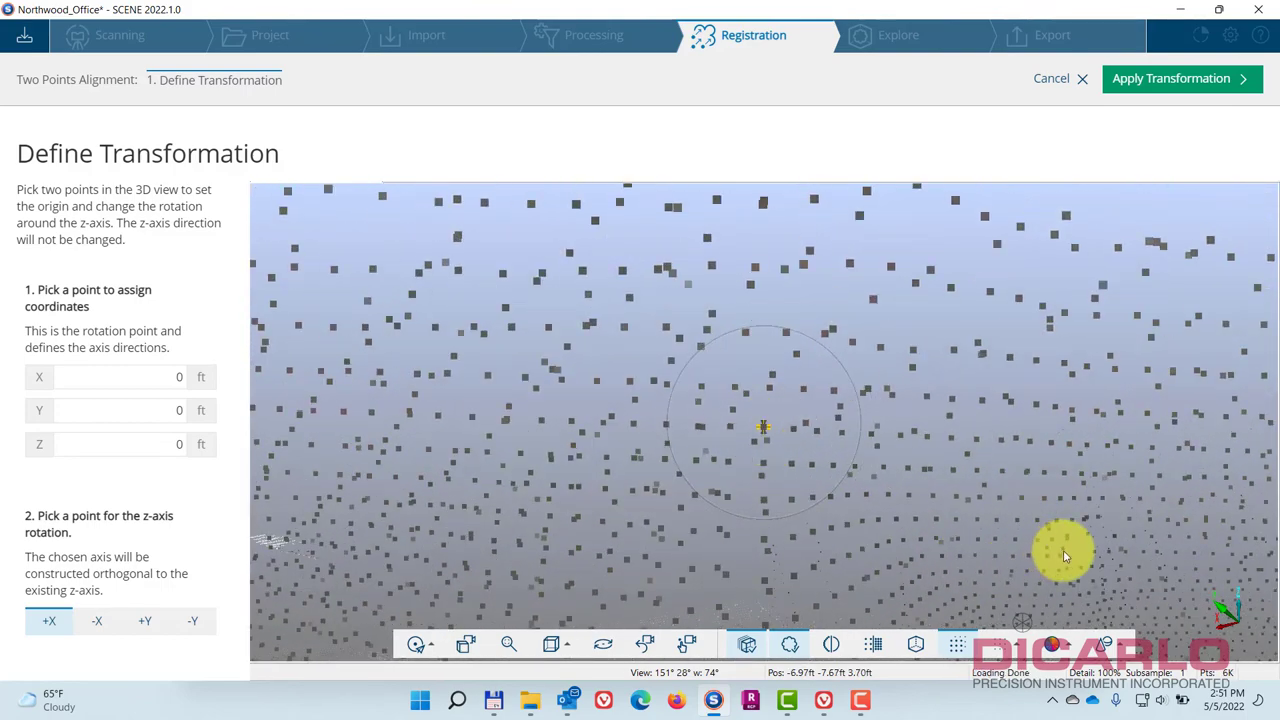
drag(1064, 556, 764, 436)
Pick the wall corner as the origin and enter X 100, Y 200, Z 20 ft
click(758, 430)
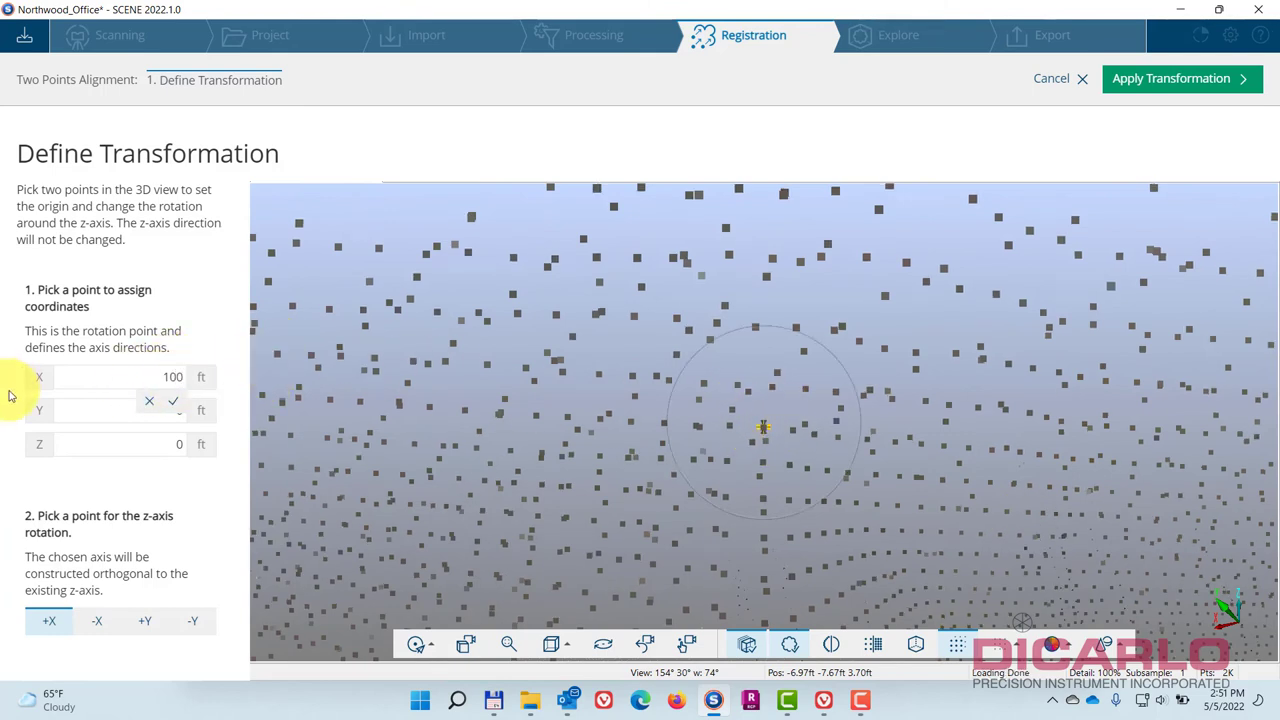
click(99, 413)
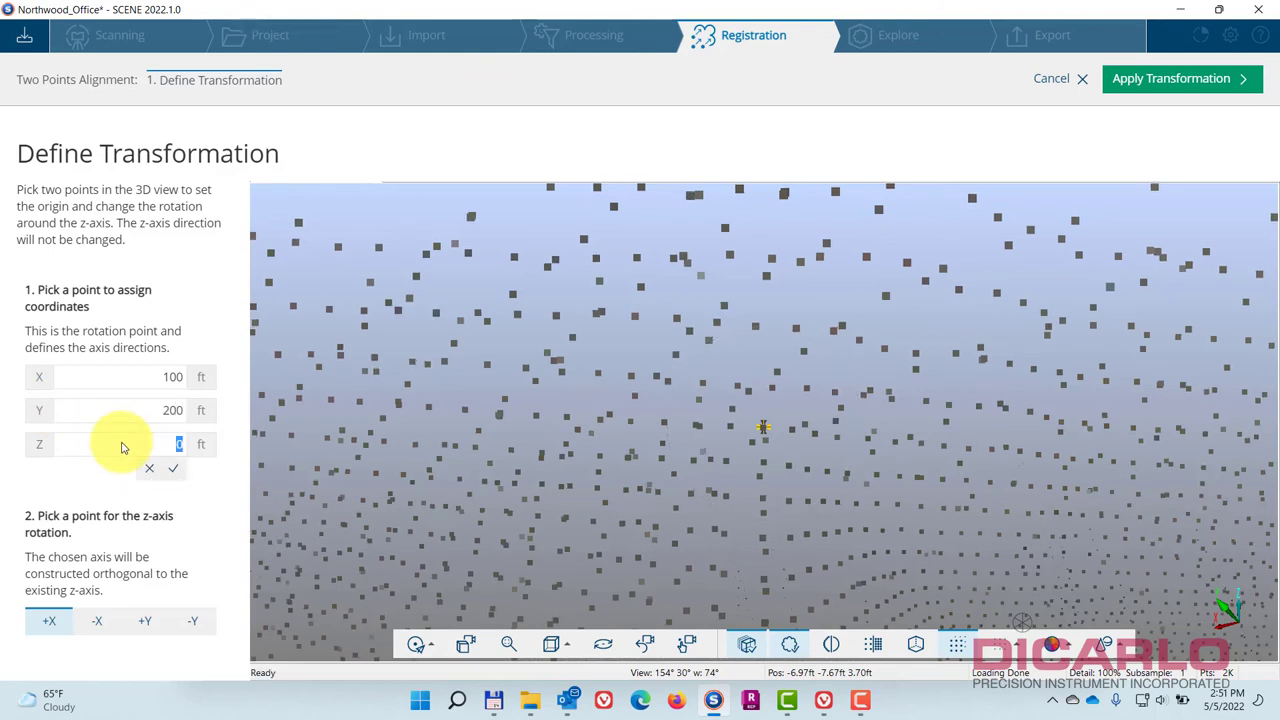
key(BackSpace)
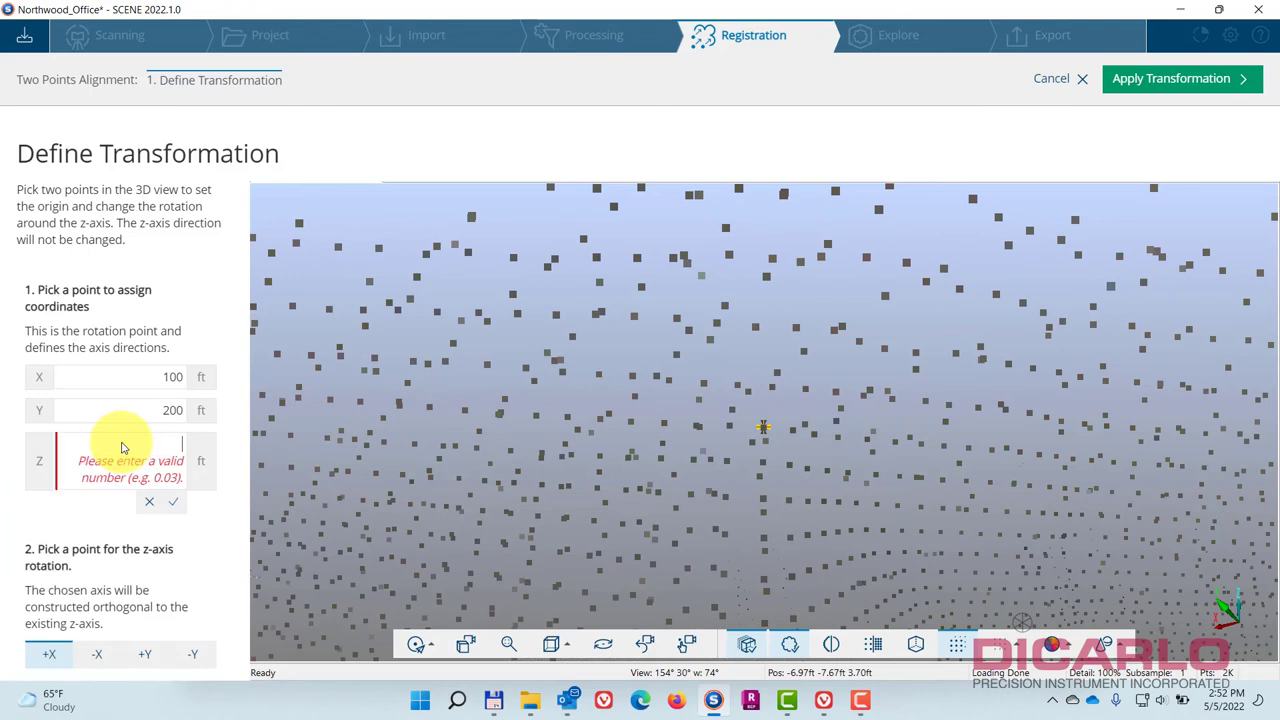
text(20)
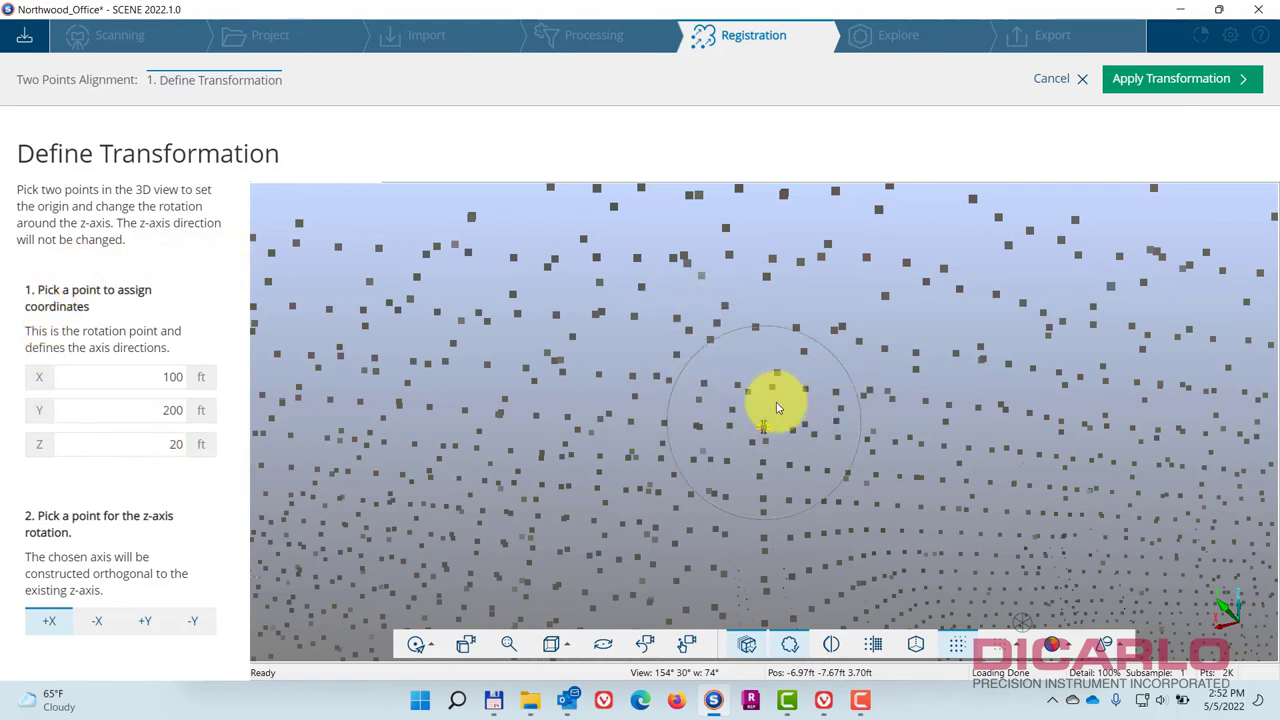
drag(798, 416, 944, 466)
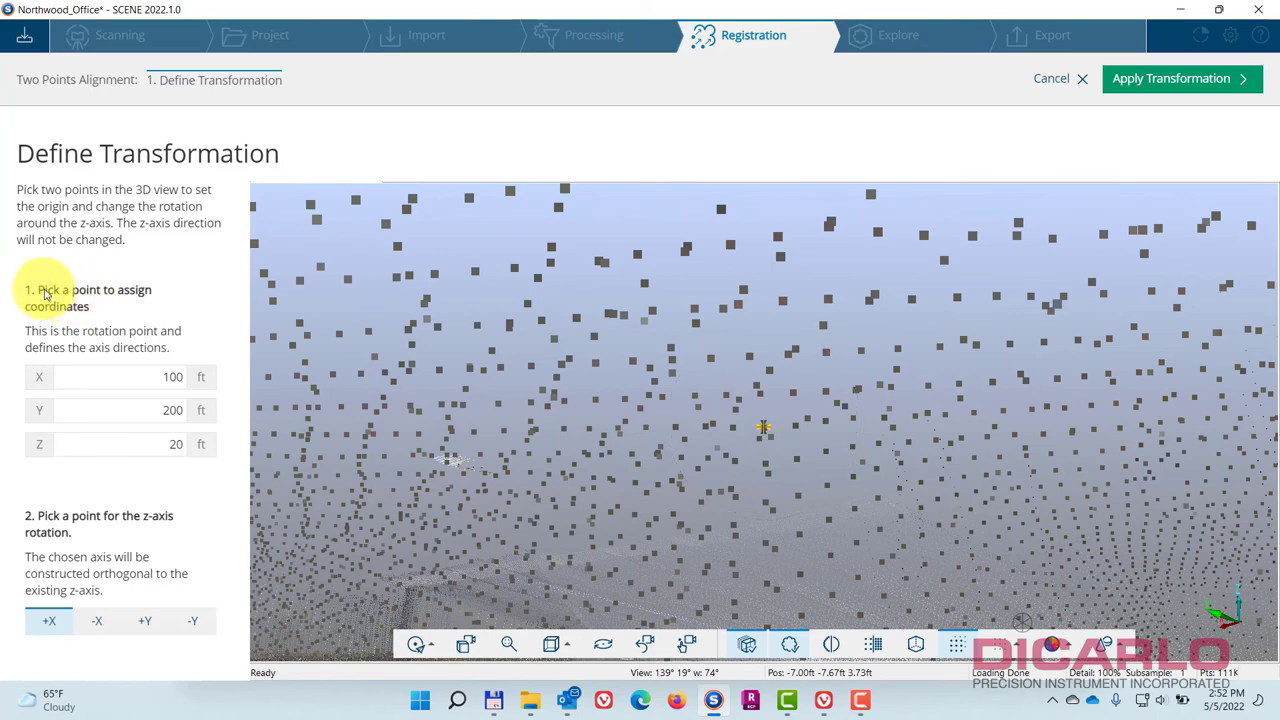
Re-pick the corner point in step 1, switch to orbit navigation and inspect it along the wall
click(44, 293)
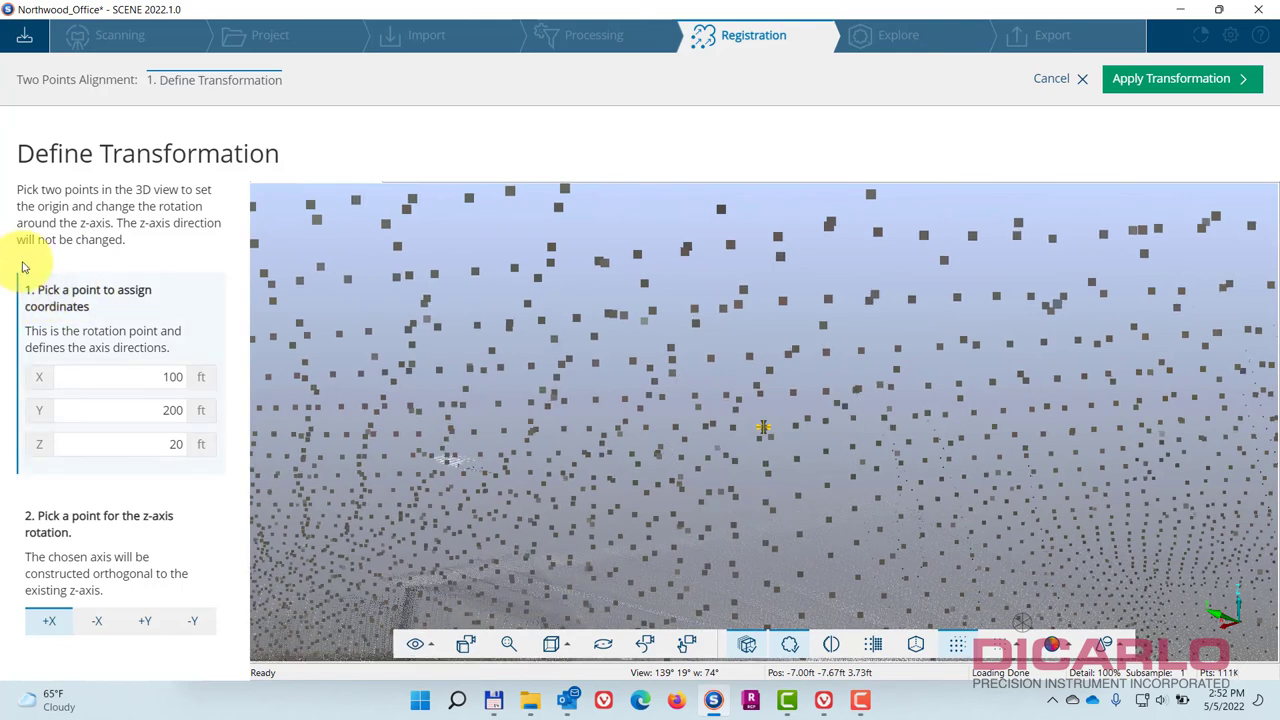
click(763, 428)
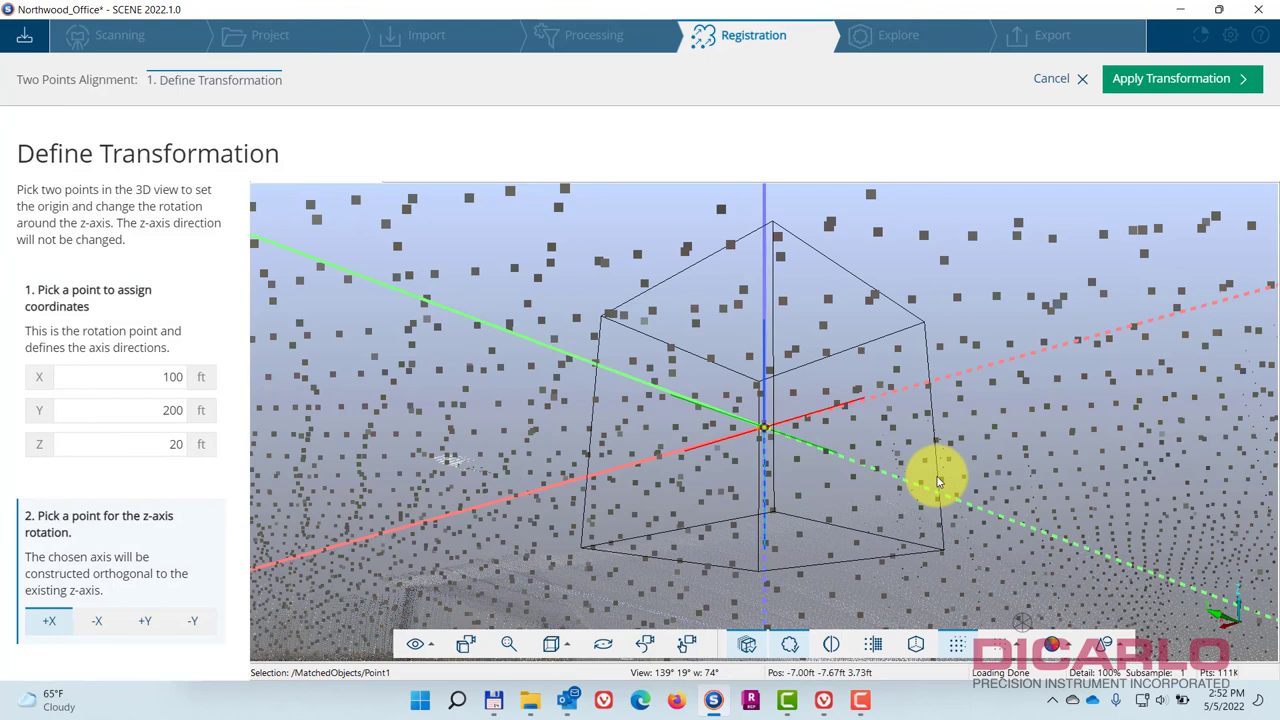
click(430, 648)
click(460, 512)
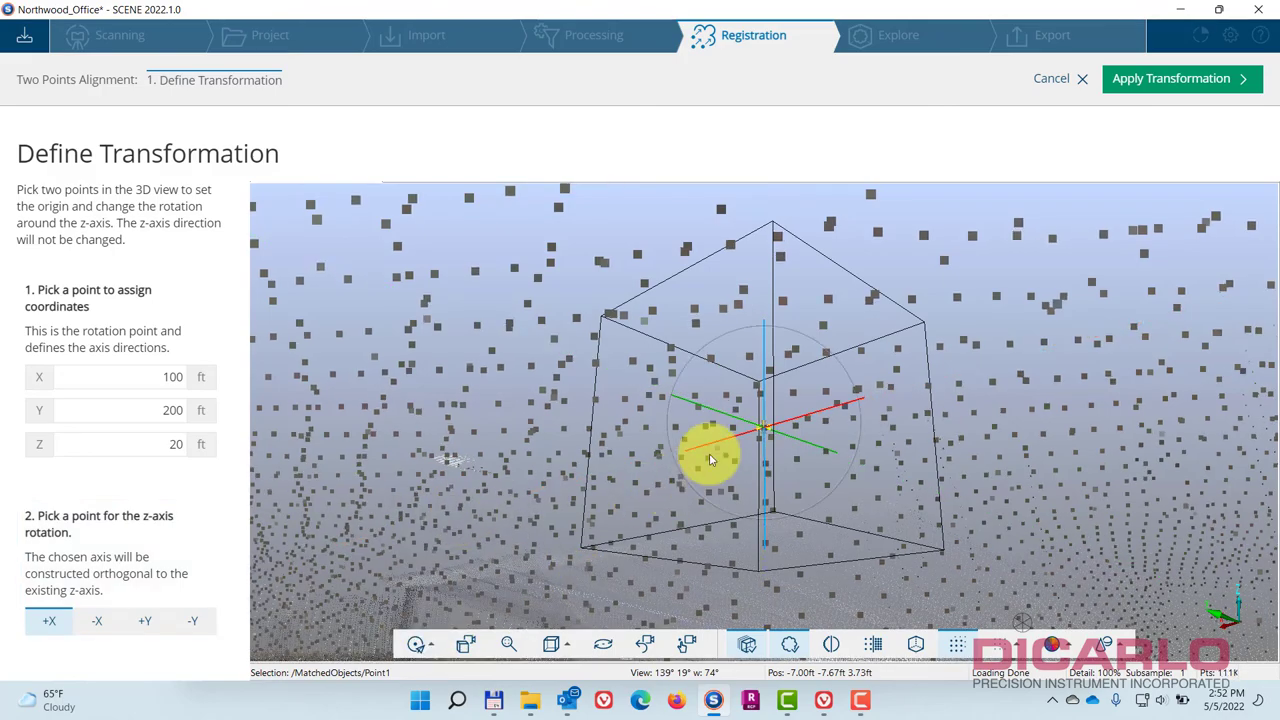
drag(798, 469, 860, 503)
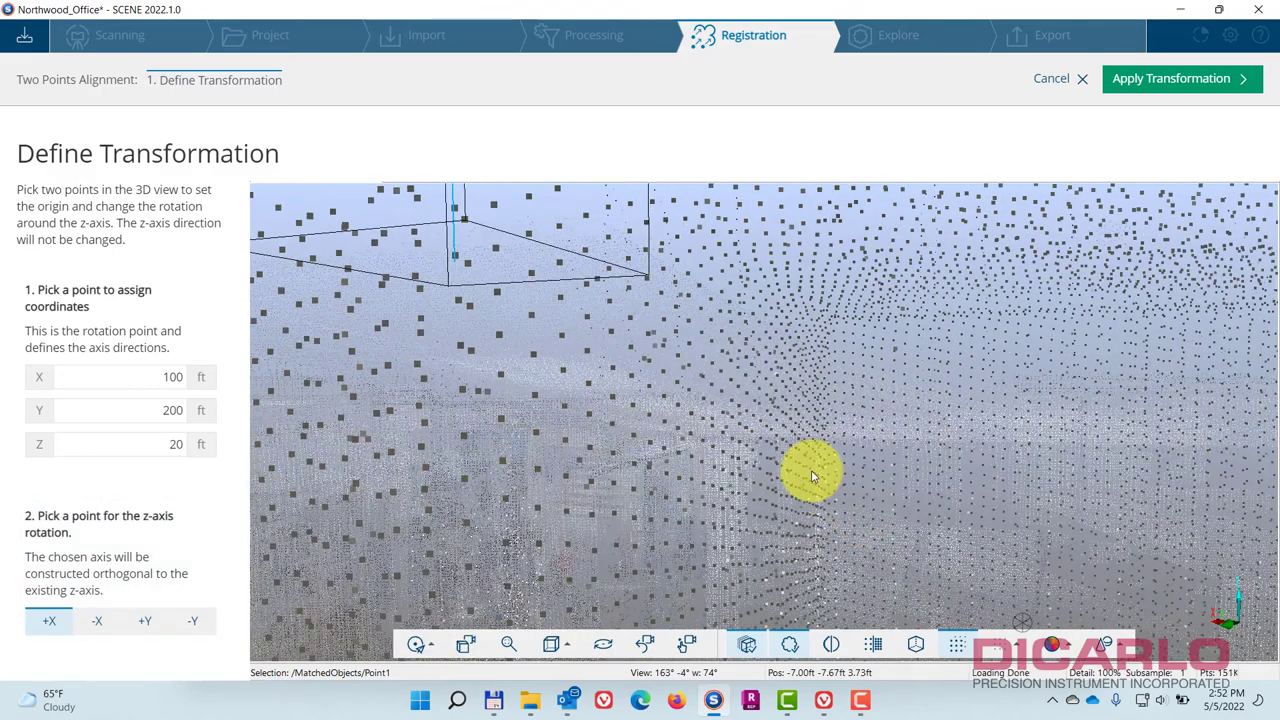
scroll(810, 474, down, 10)
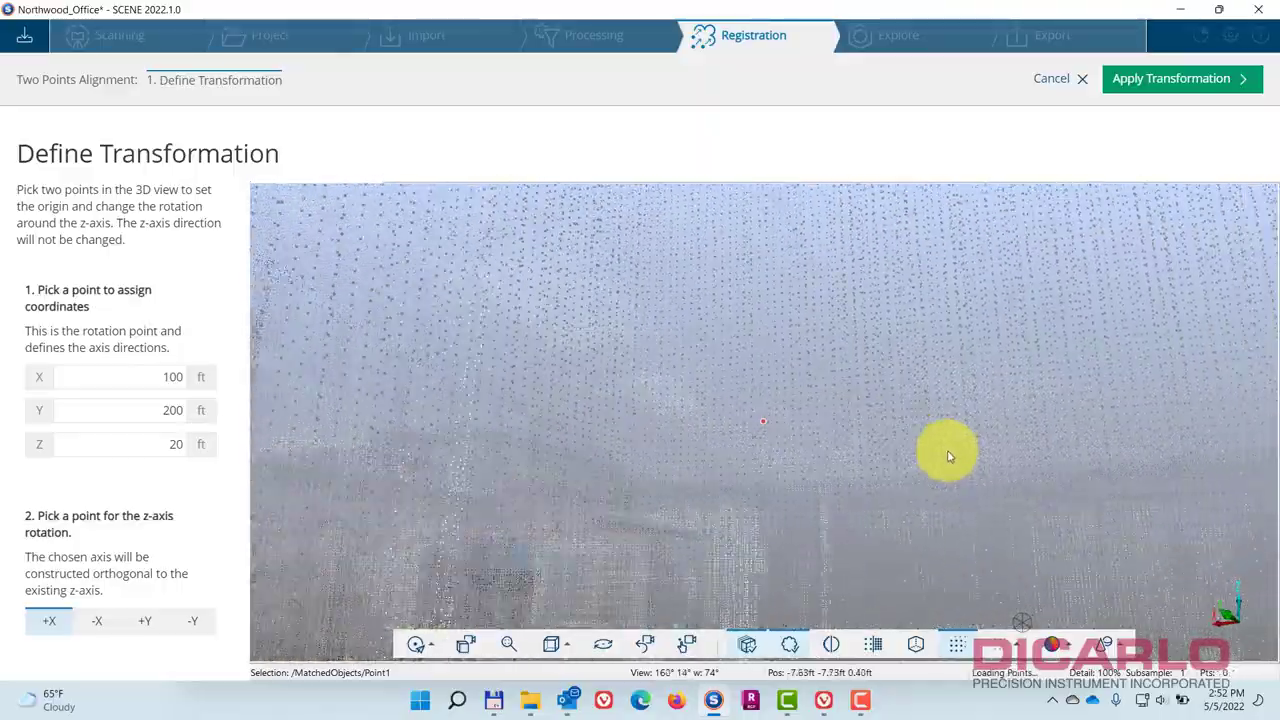
drag(950, 458, 806, 451)
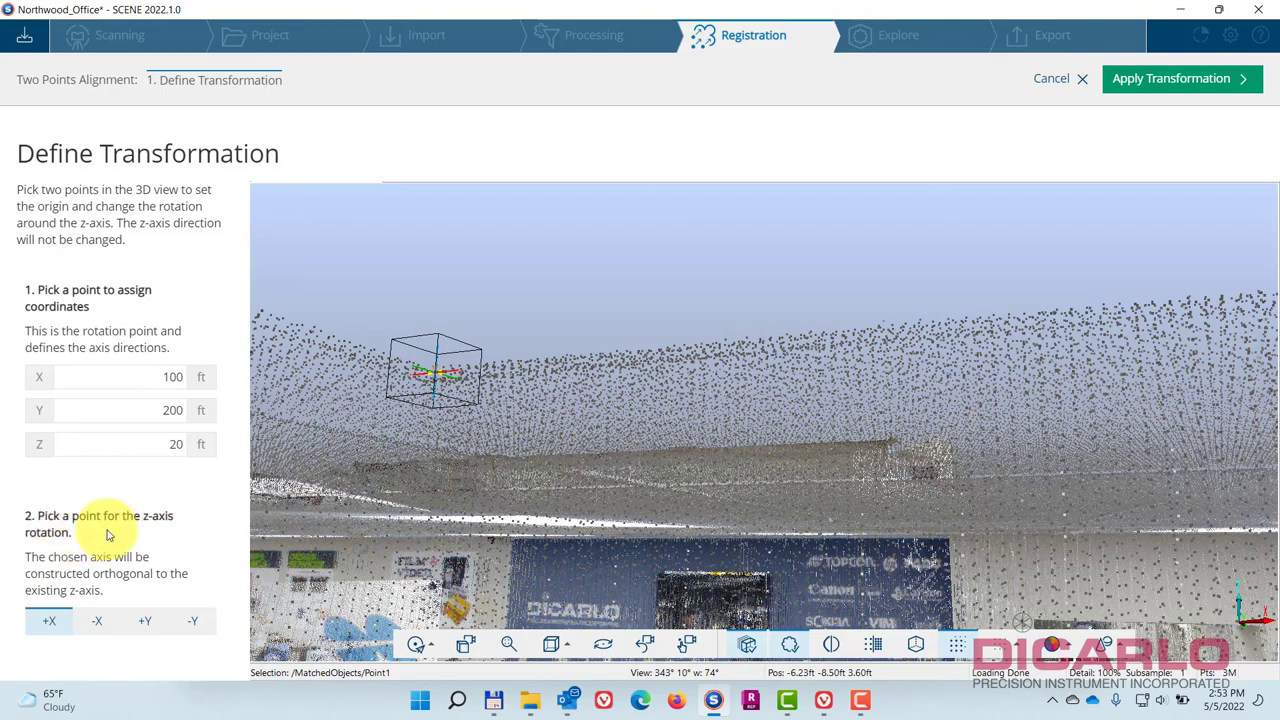
Apply the alignment transformation, close the tools, and load the project in Explore's 3D view
click(1225, 78)
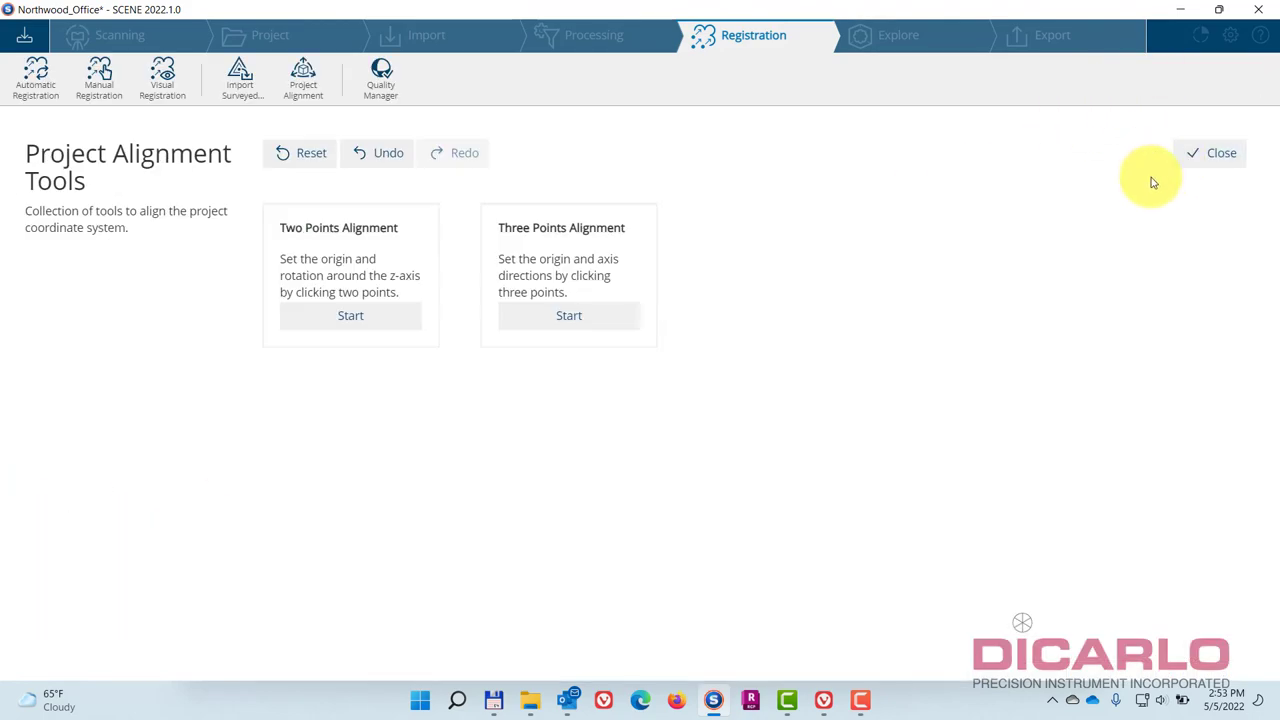
click(1214, 153)
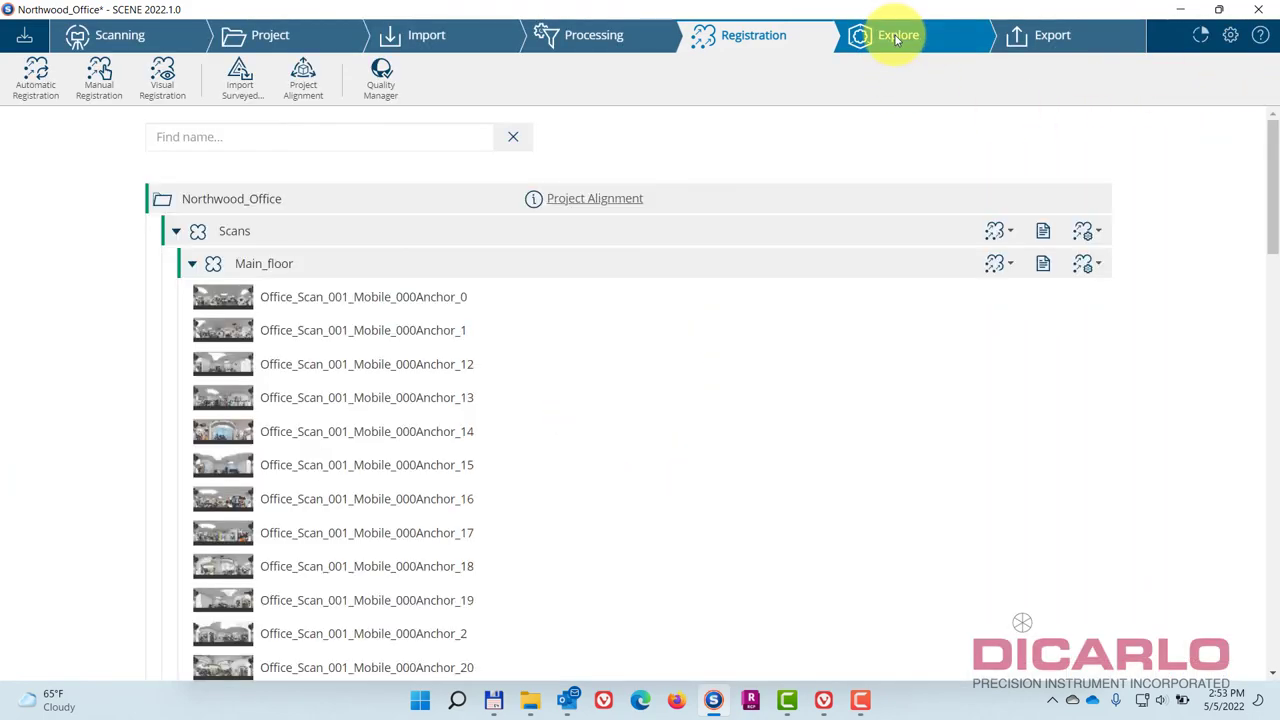
click(894, 37)
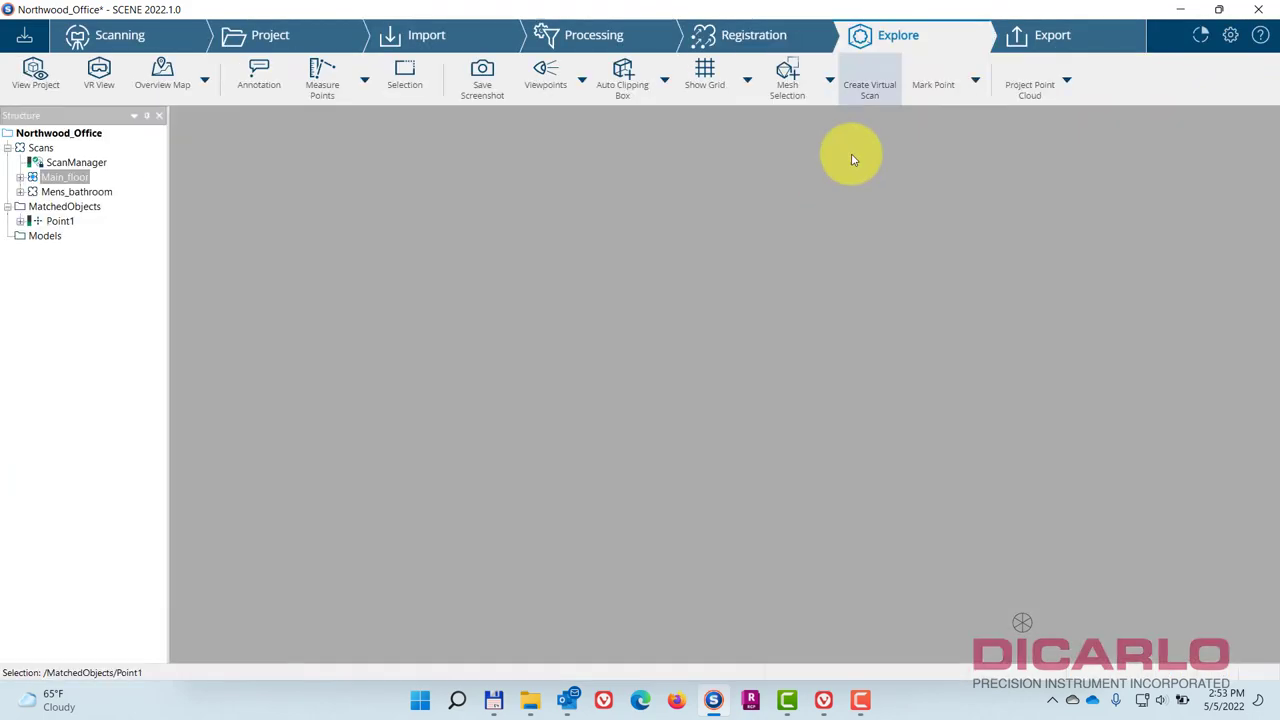
click(35, 72)
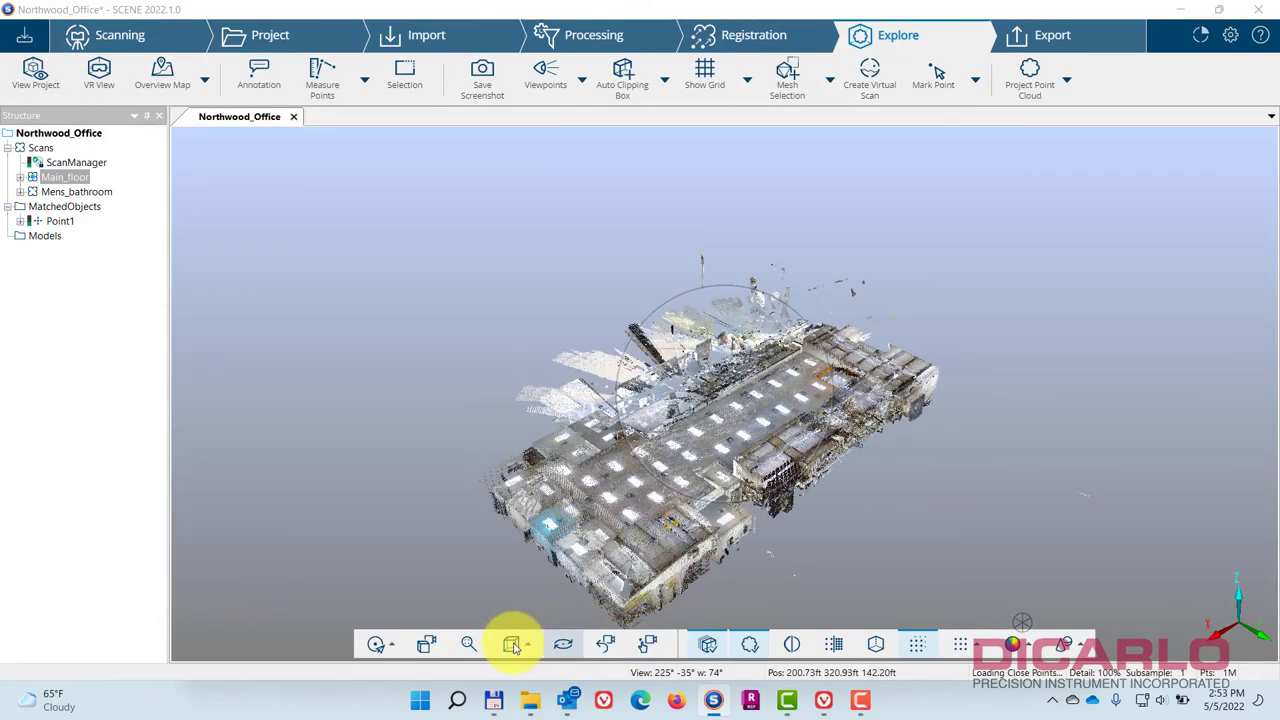
Set the Top view, then zoom and orbit toward the corner point
click(512, 645)
click(572, 421)
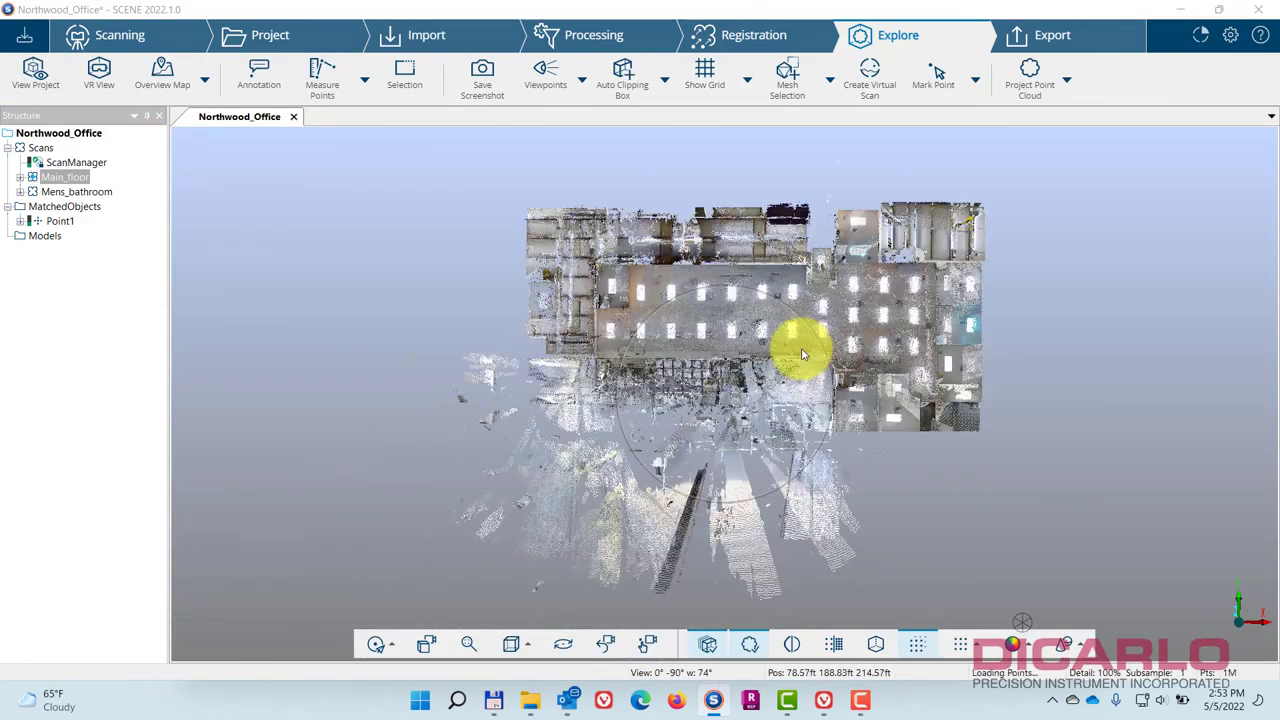
scroll(793, 352, up, 10)
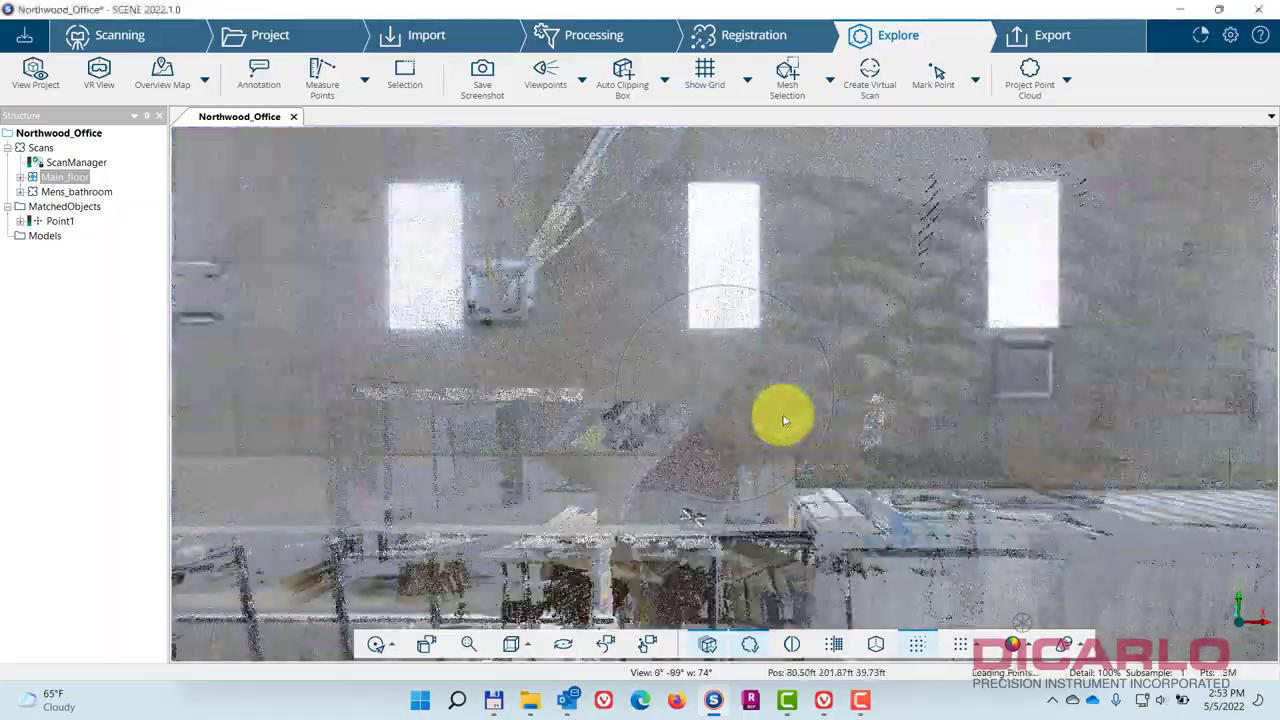
mouse_move(783, 420)
mouse_down()
mouse_move(988, 423)
mouse_move(1174, 277)
mouse_move(710, 415)
mouse_move(749, 317)
mouse_move(754, 260)
mouse_move(754, 369)
mouse_move(966, 688)
mouse_up()
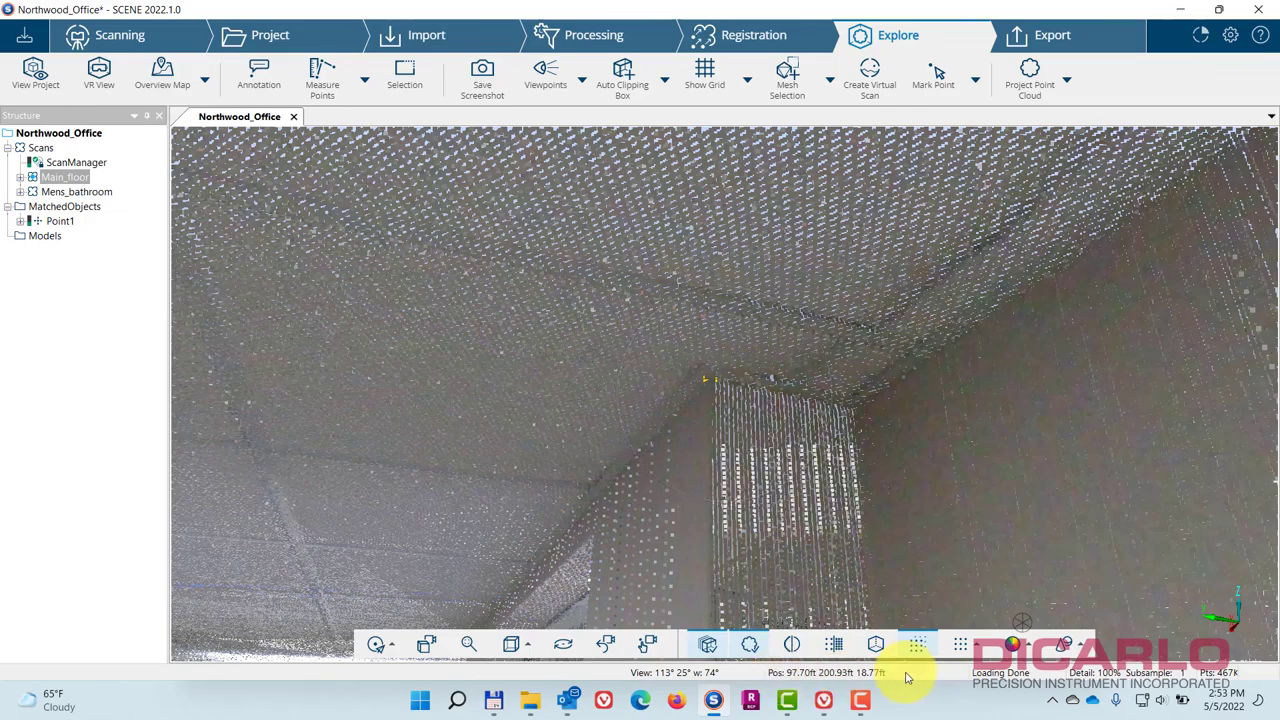
scroll(708, 452, up, 5)
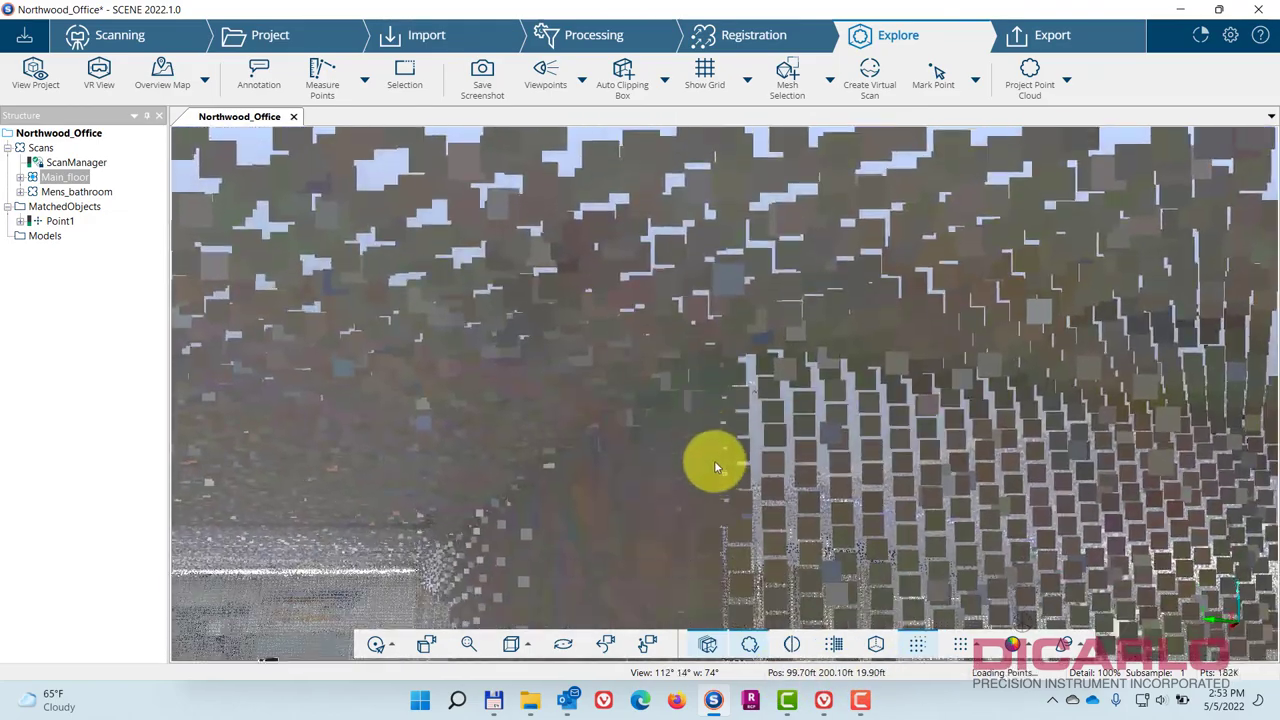
mouse_move(714, 460)
mouse_down()
mouse_move(914, 480)
mouse_move(1108, 466)
mouse_move(951, 456)
mouse_up()
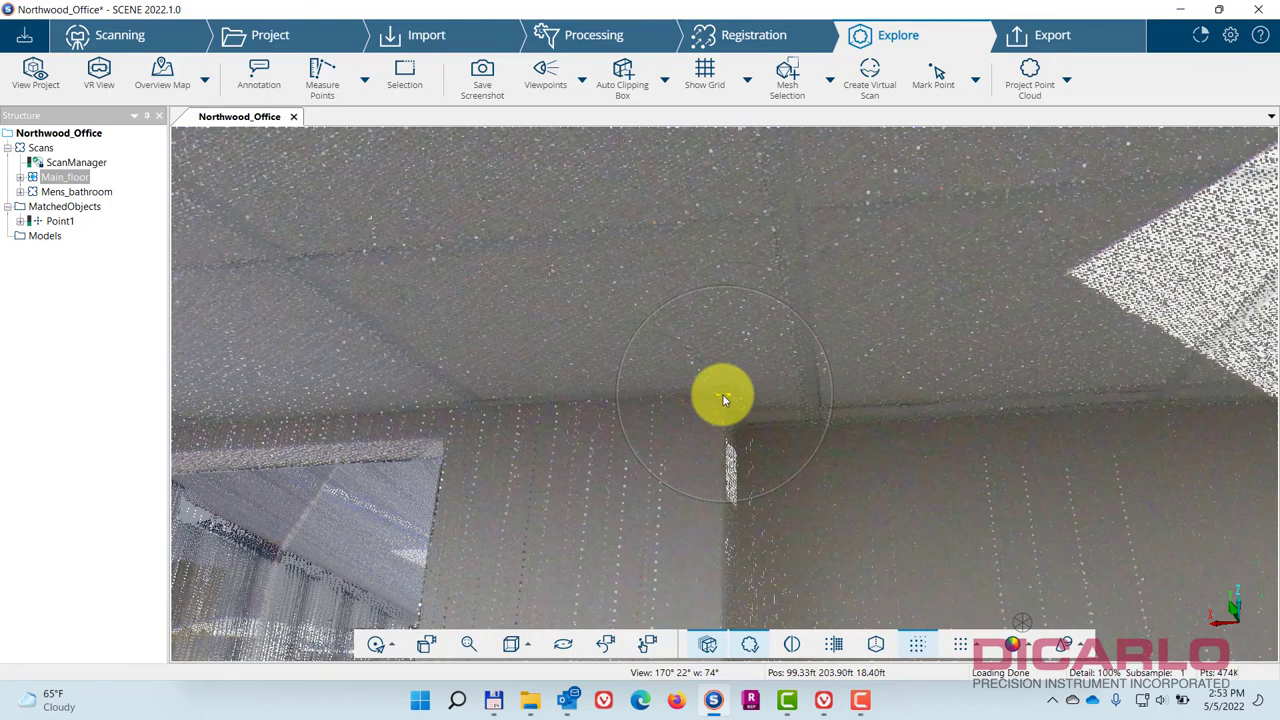
Check Point1's properties to confirm its global position is 100, 200, 20 ft
click(724, 399)
right_click(724, 399)
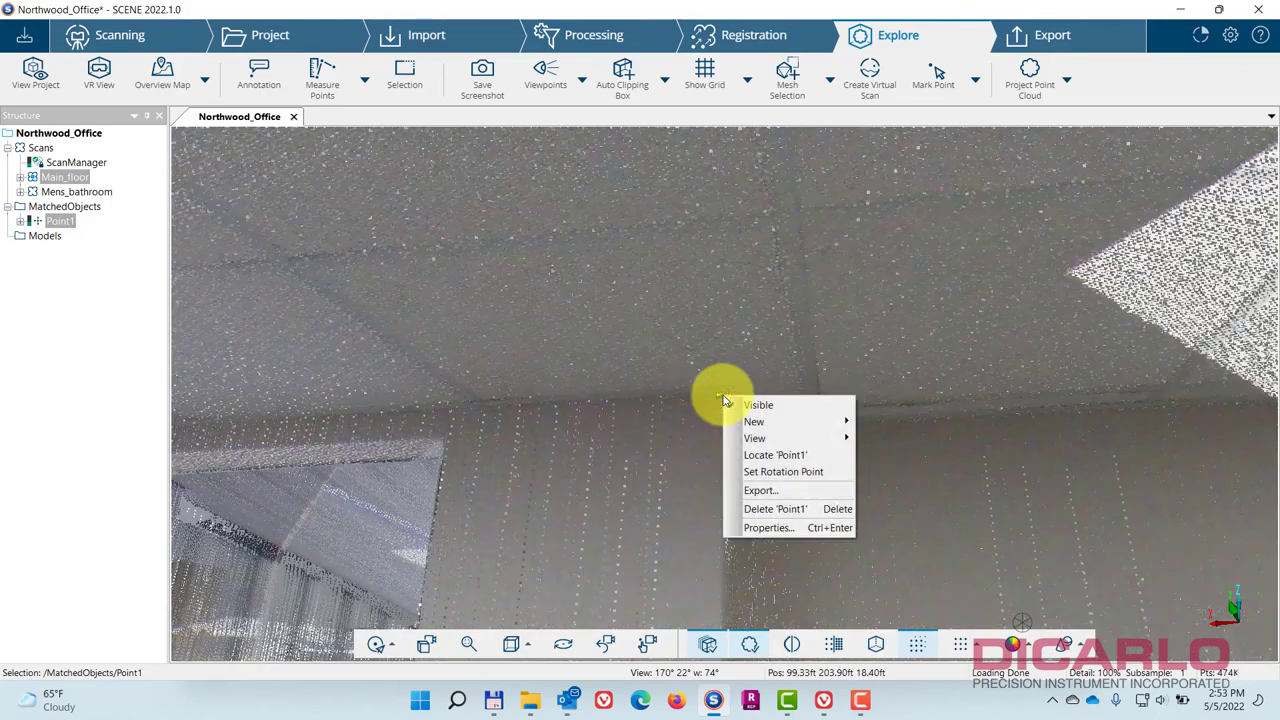
click(778, 526)
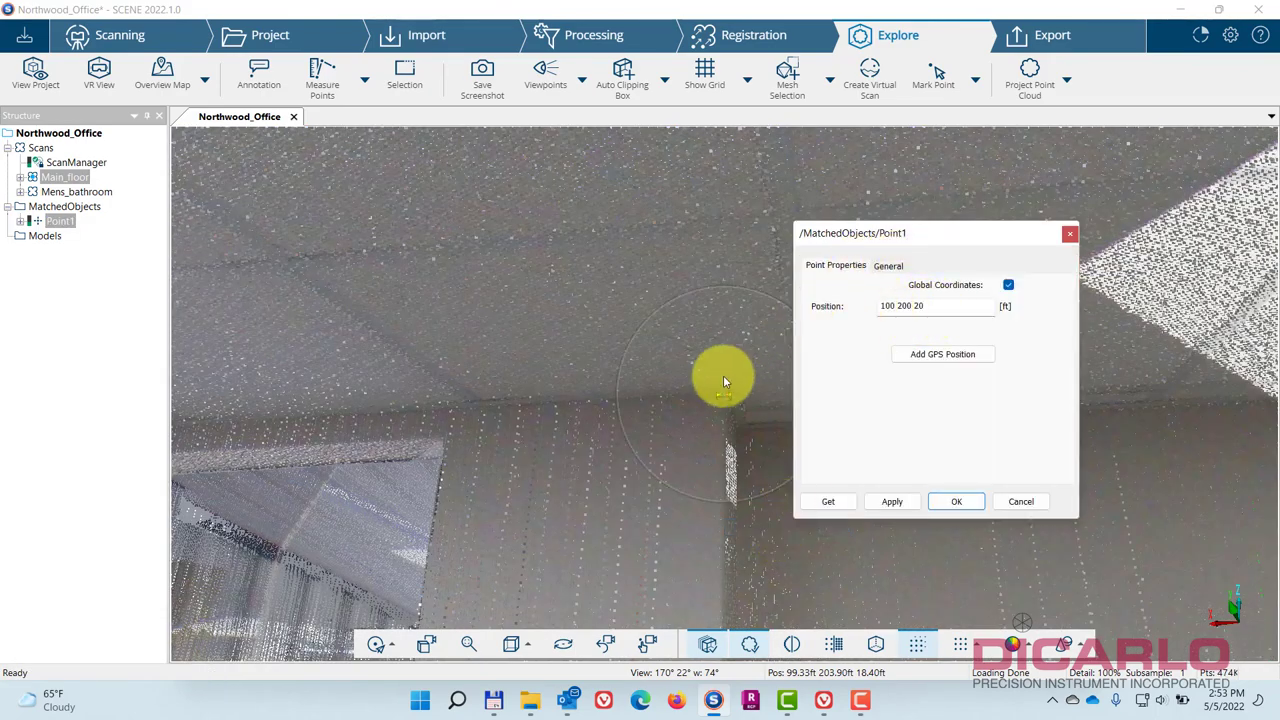
click(957, 502)
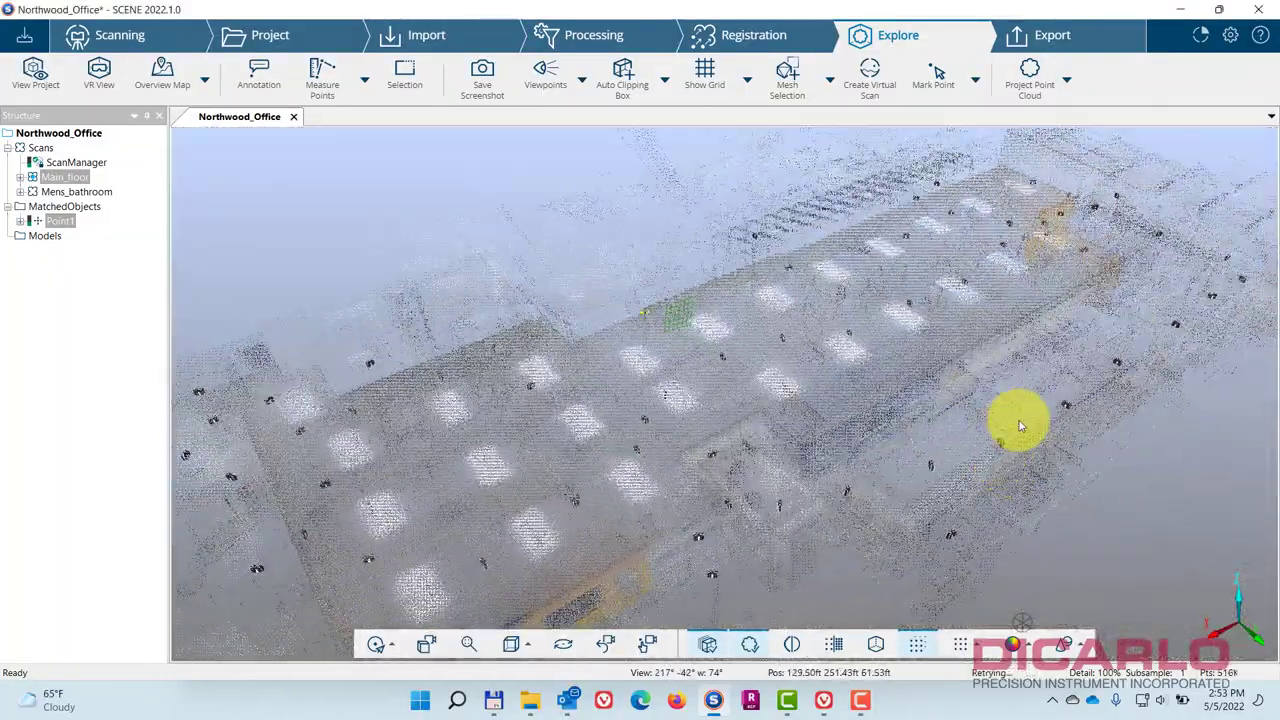
drag(1019, 425, 921, 402)
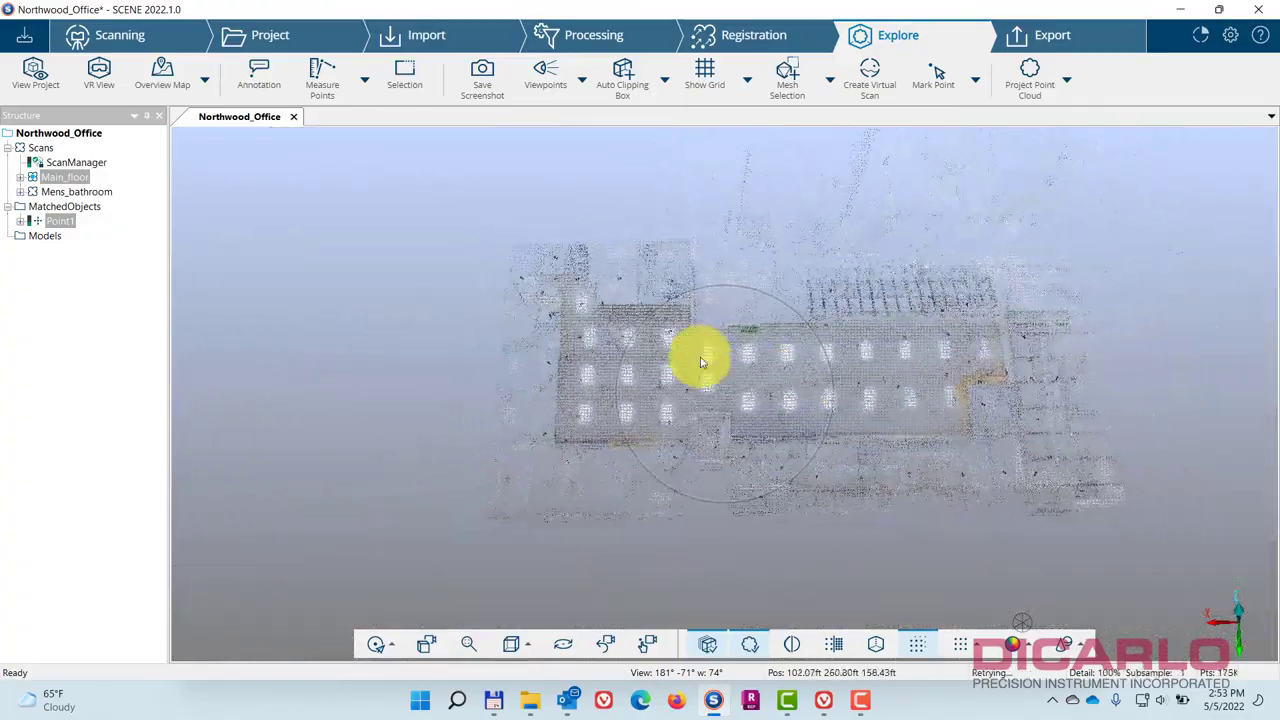
Share changes as revision 7 commented 'rotated to plan north and applied transformation', then view Top
click(26, 35)
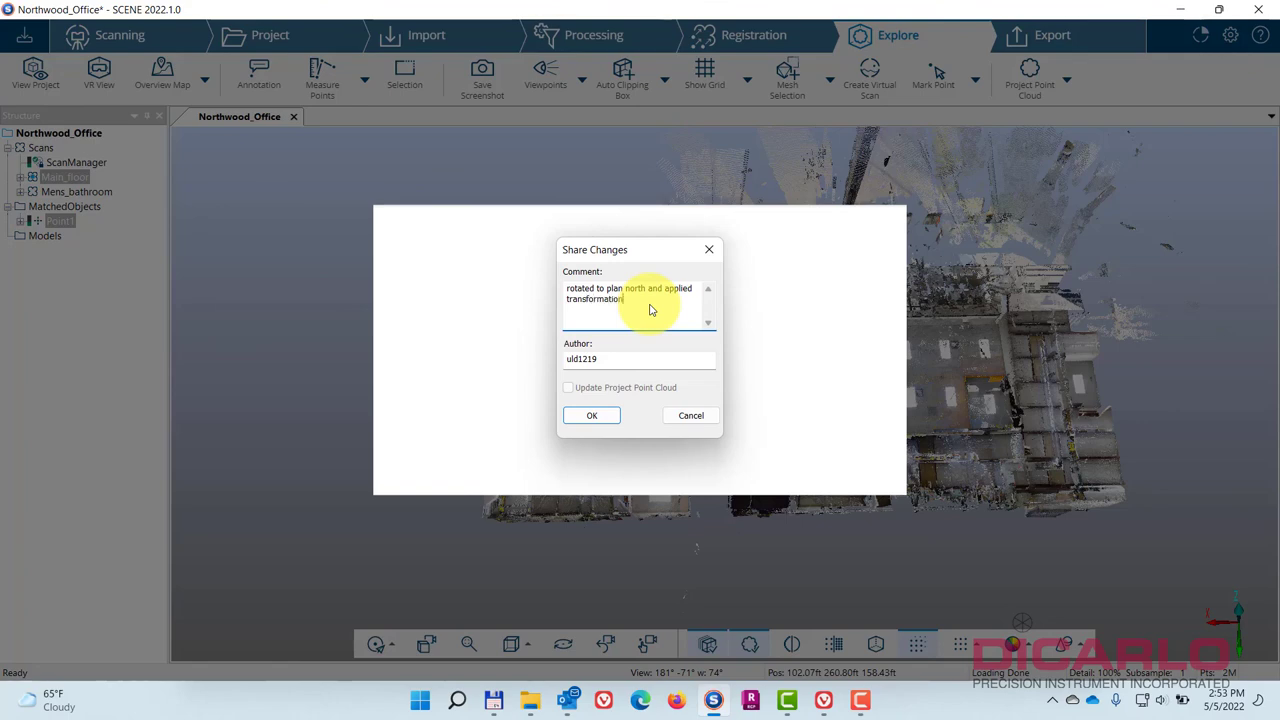
key(Return)
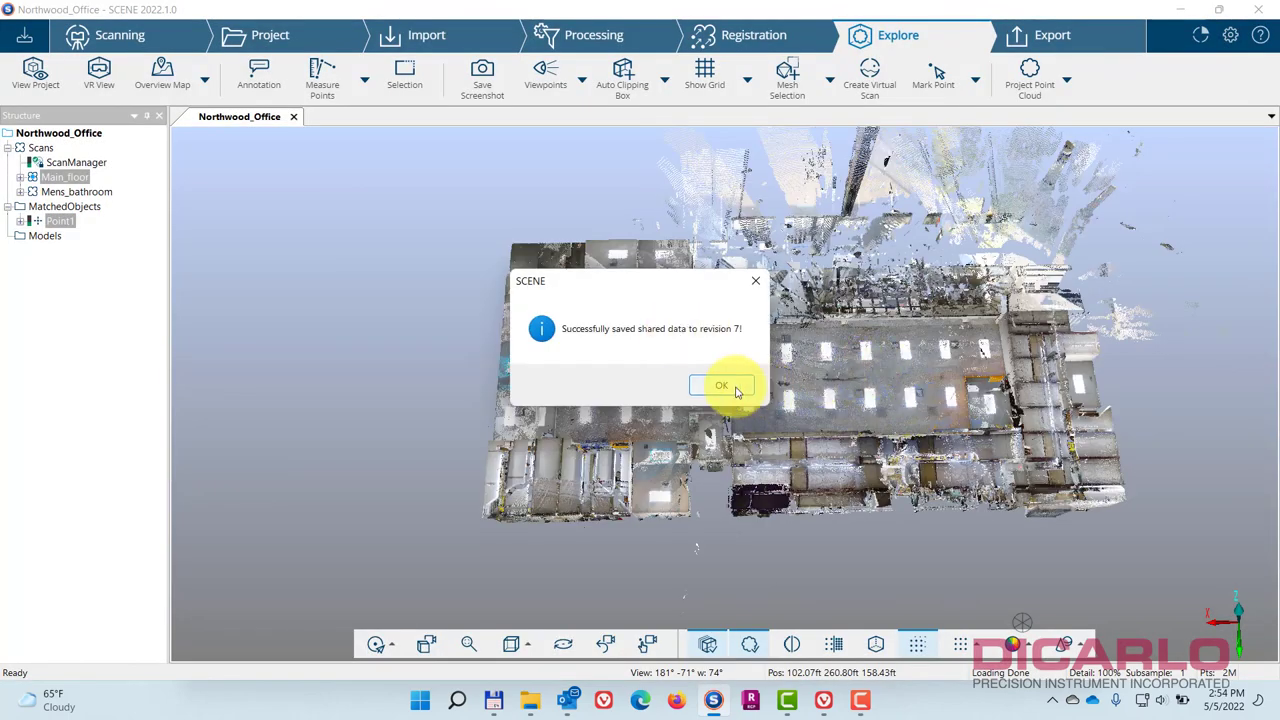
click(722, 386)
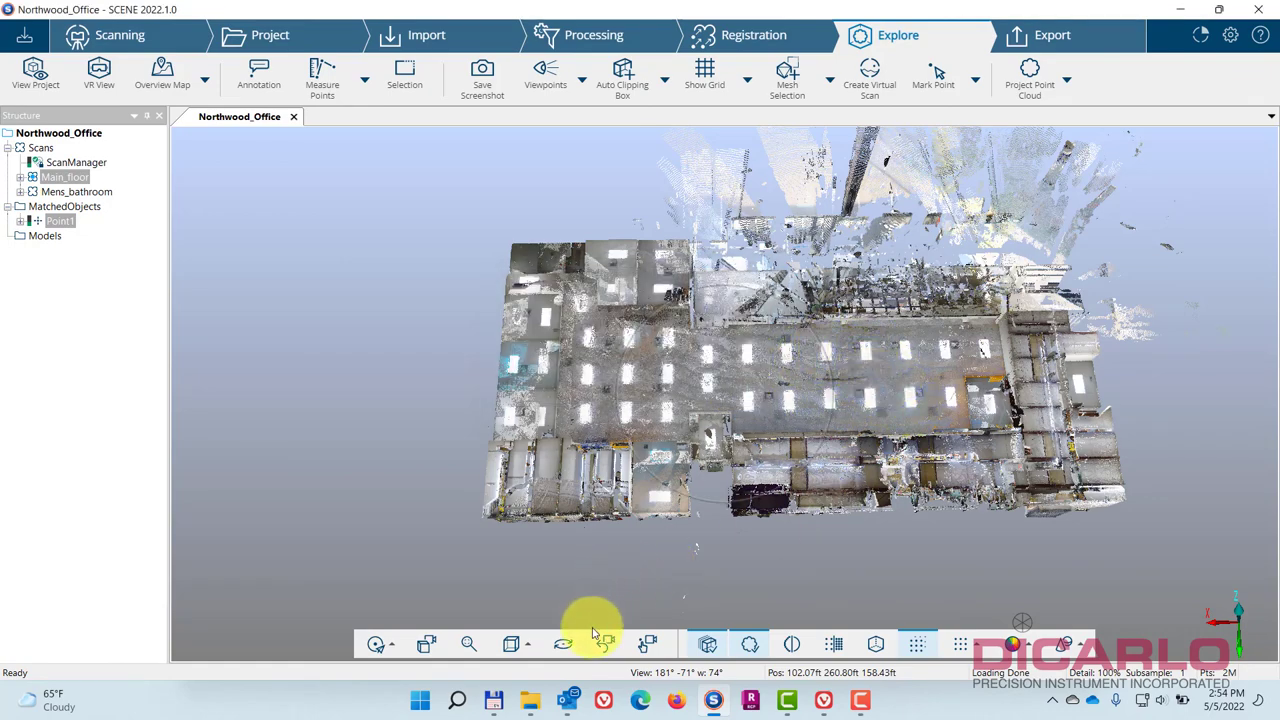
click(516, 644)
click(530, 420)
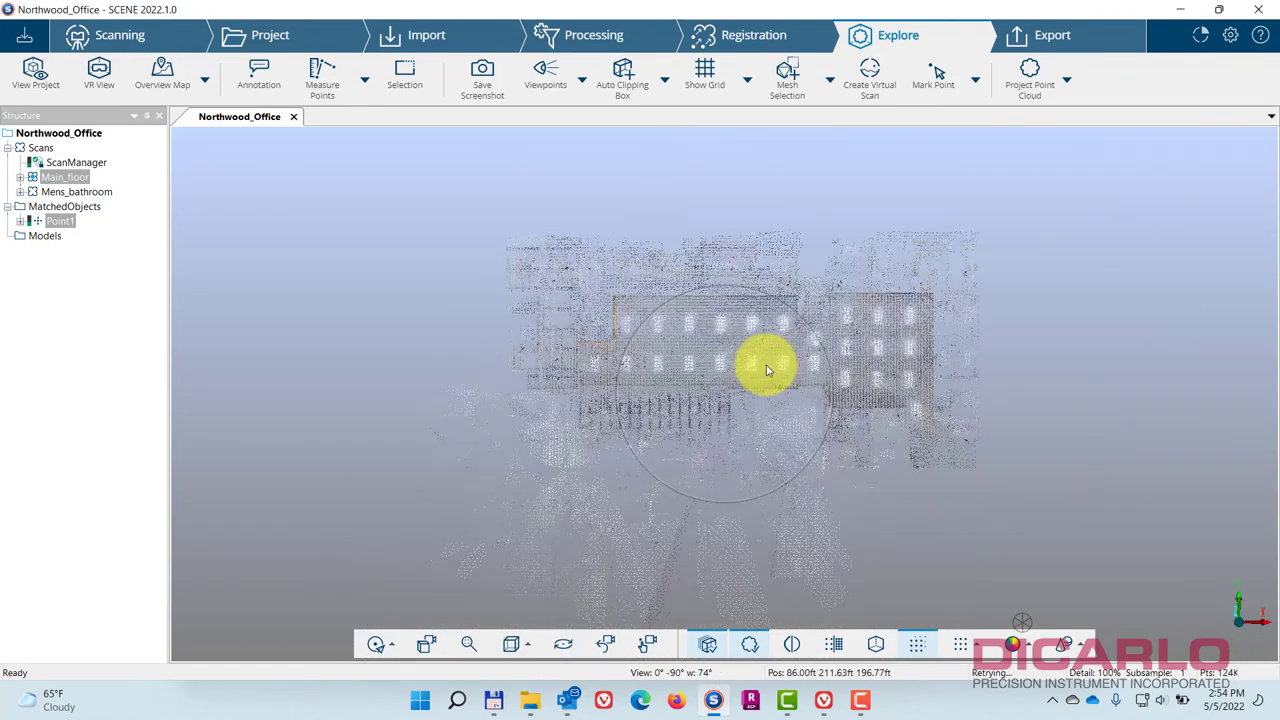